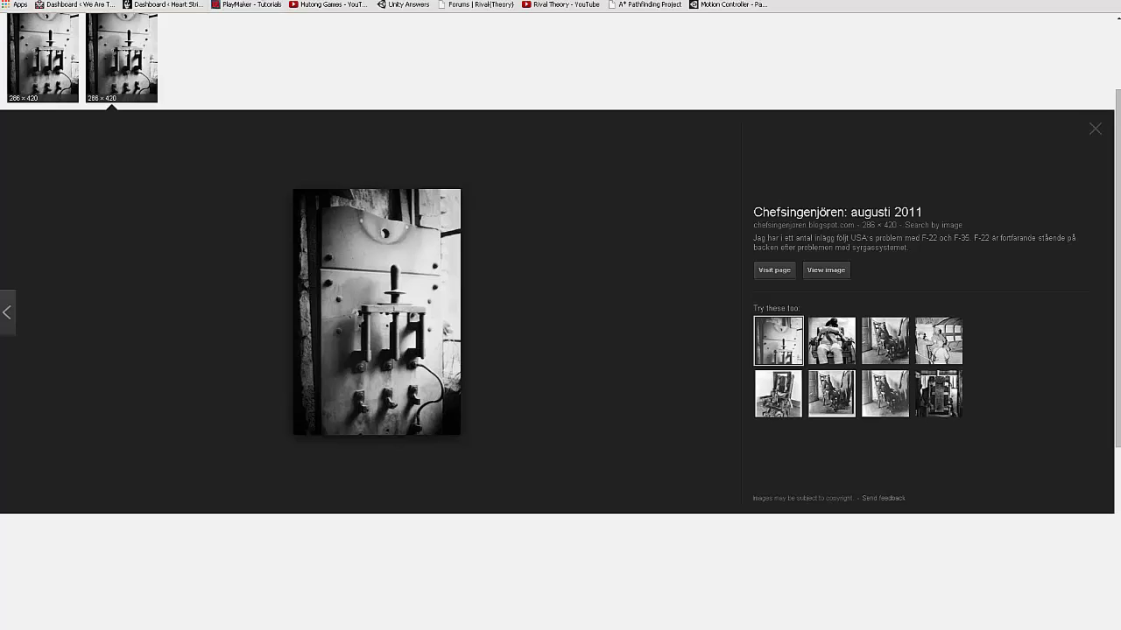
Load the I Am Nightmare film website from the 'iam' address-bar suggestion
text(iam)
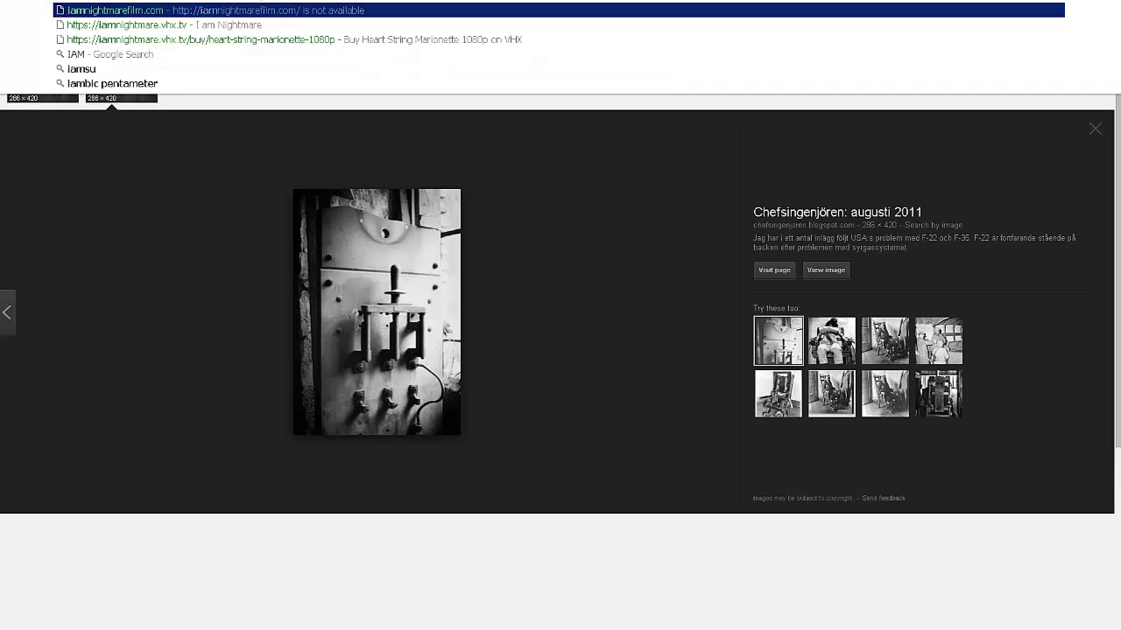
key(Return)
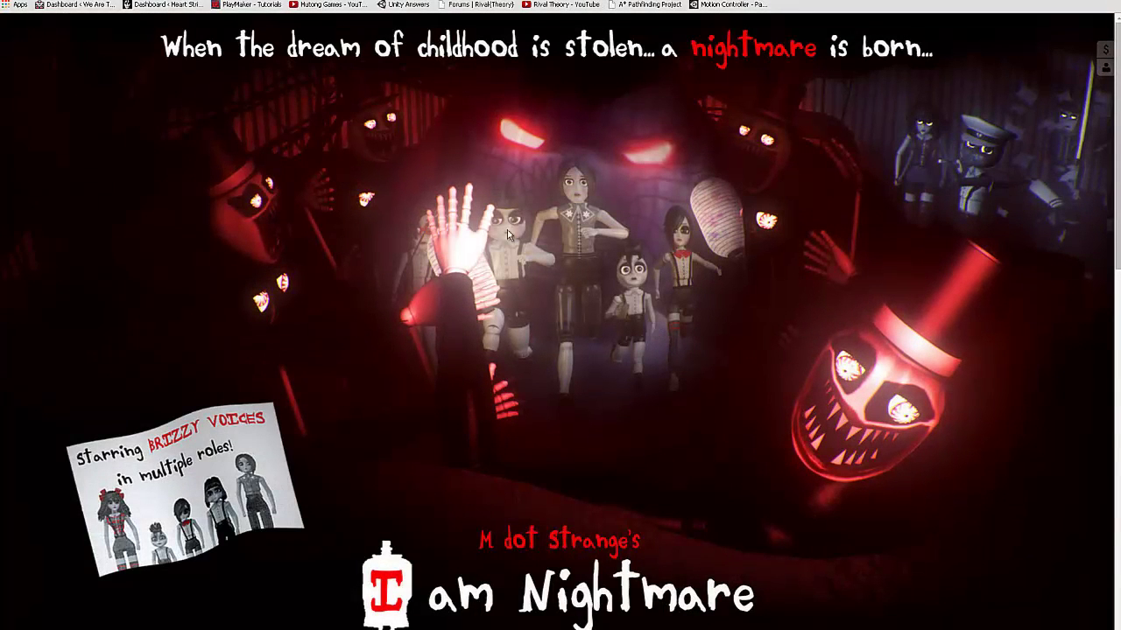
Scroll up and down through the I Am Nightmare film page
scroll(615, 292, down, 2)
scroll(644, 293, down, 2)
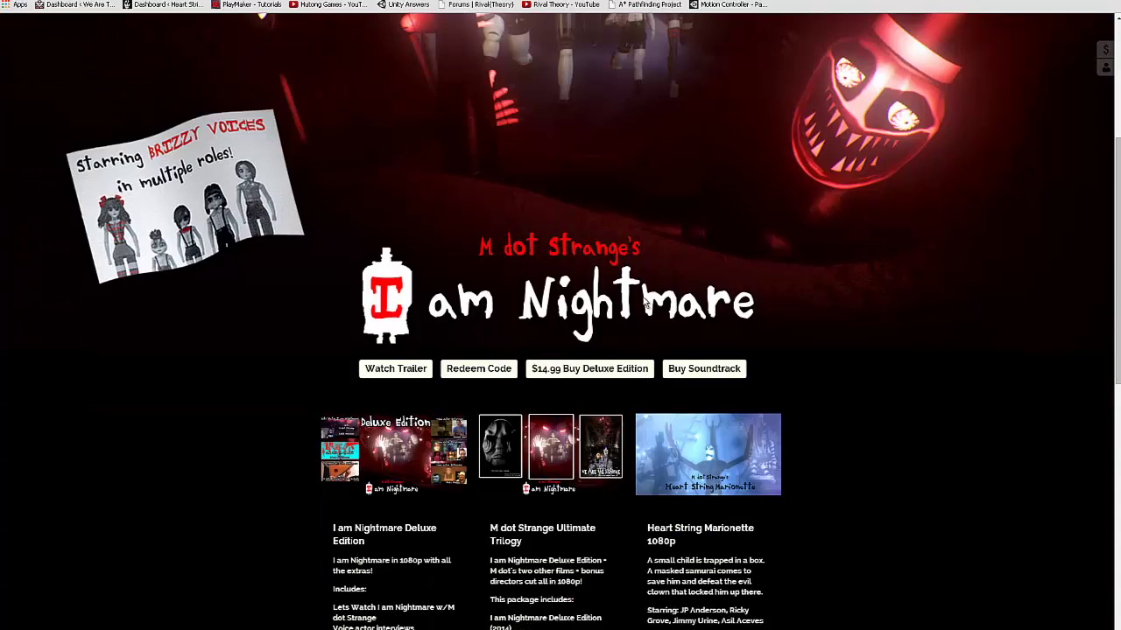
scroll(648, 298, down, 2)
scroll(655, 302, up, 3)
scroll(655, 304, up, 2)
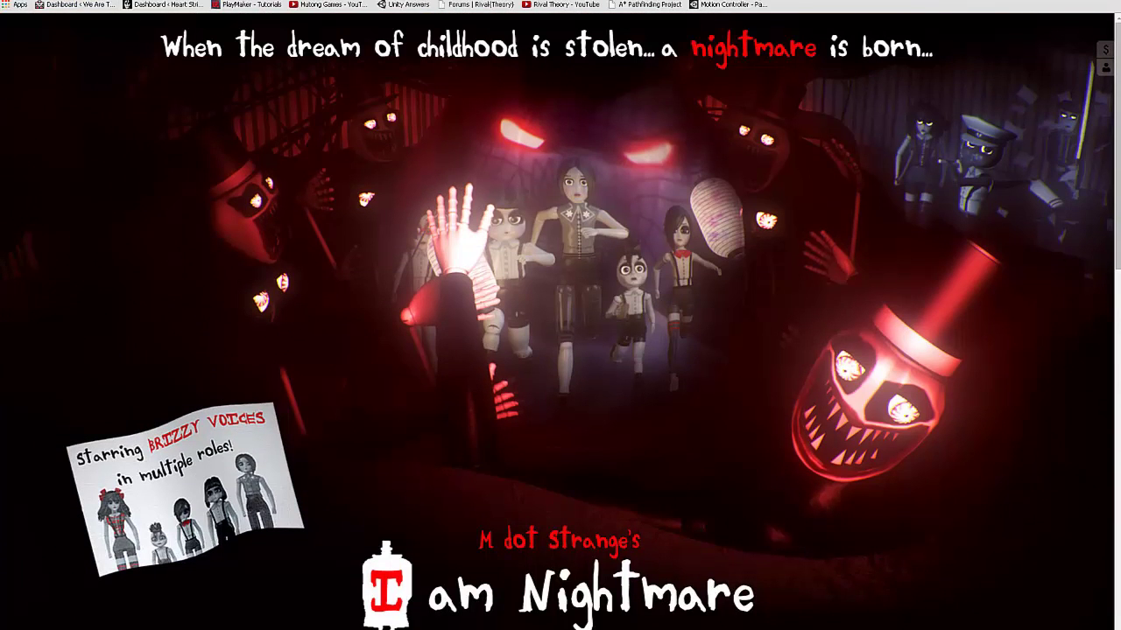
scroll(624, 254, down, 2)
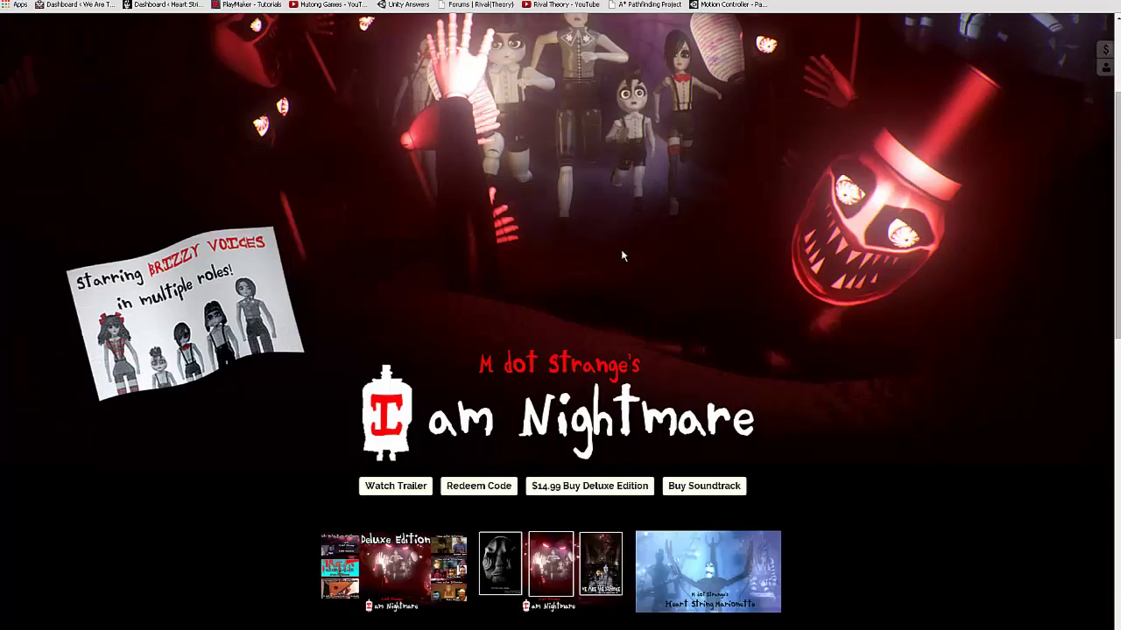
scroll(624, 254, down, 3)
scroll(623, 260, up, 1)
scroll(604, 264, up, 3)
scroll(560, 268, down, 1)
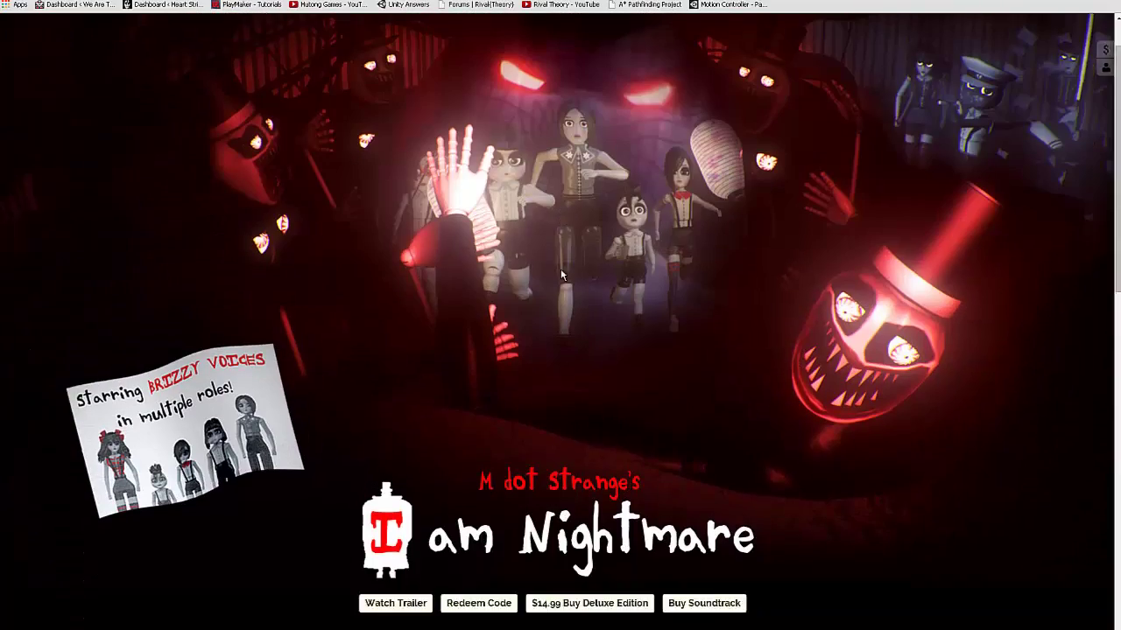
scroll(564, 271, down, 7)
scroll(570, 275, down, 2)
scroll(570, 275, up, 4)
scroll(570, 274, up, 2)
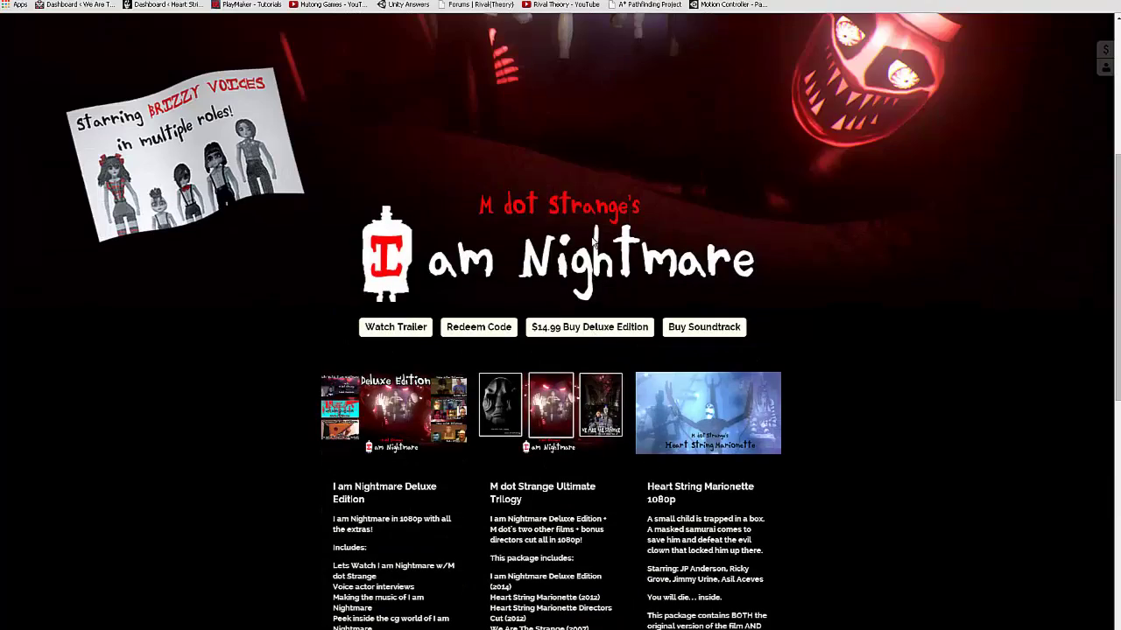
Orbit the empty Cinema 4D scene and bring the 'Cinema 4d Basics' WordPad outline forward
scroll(574, 347, down, 1)
scroll(543, 344, up, 5)
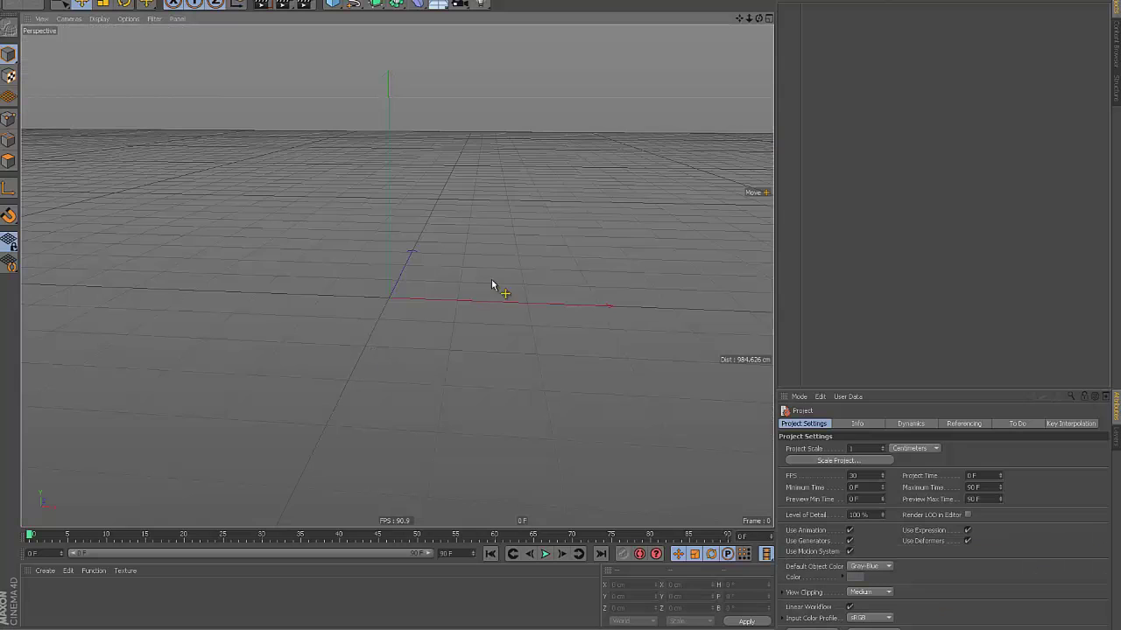
mouse_move(456, 284)
alt+mouse_down()
mouse_move(467, 307)
mouse_move(455, 332)
alt+mouse_up()
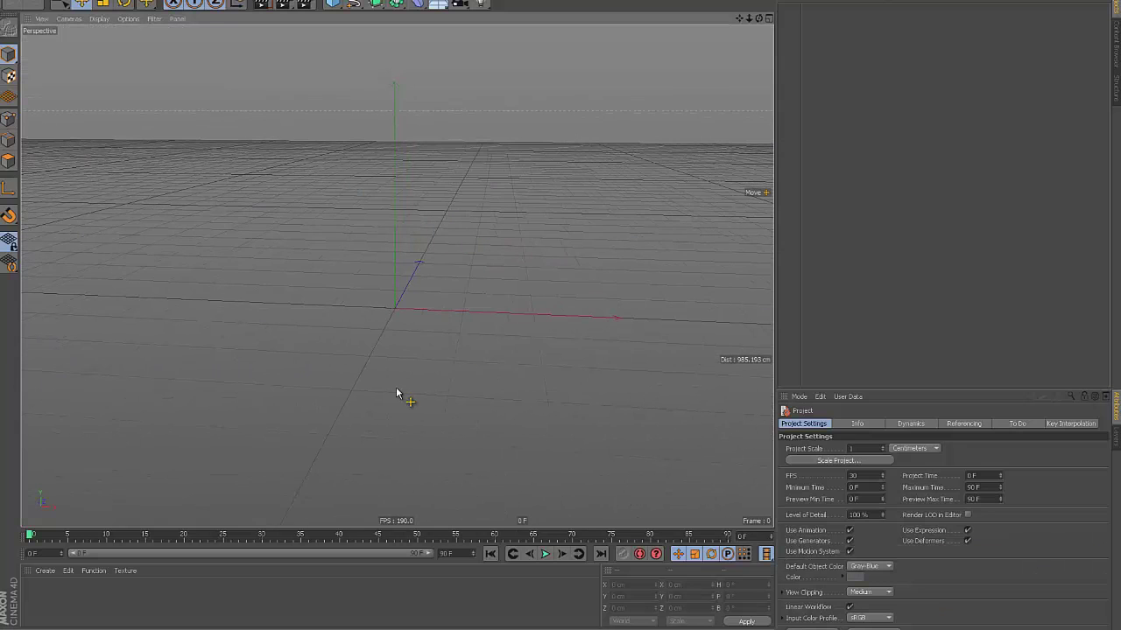
key(alt+Tab)
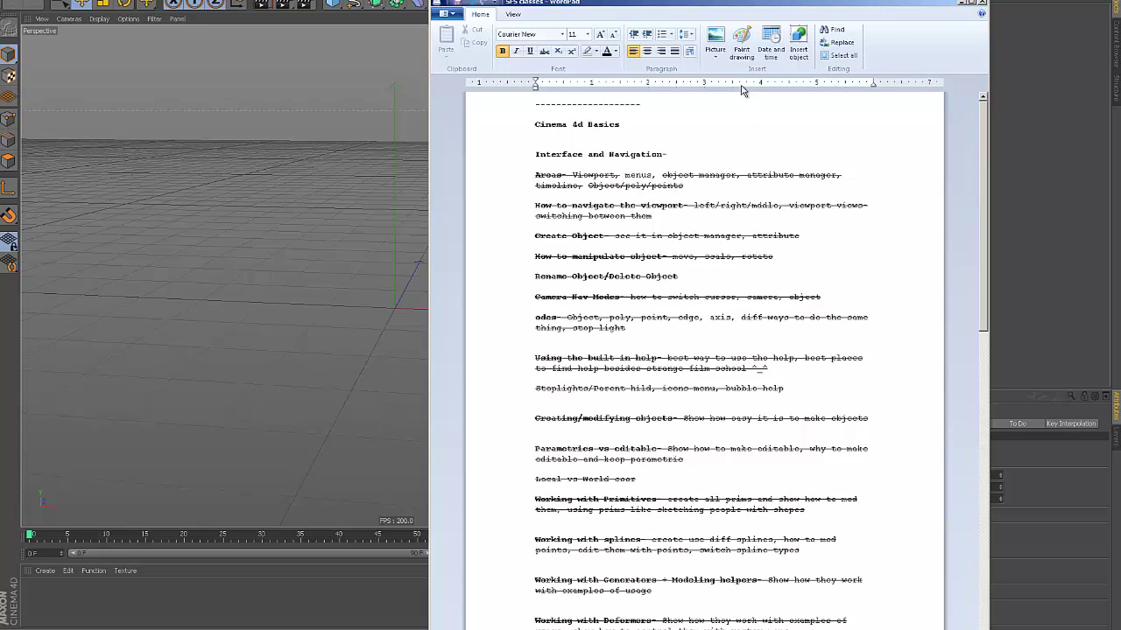
Raise the WordPad window and read the outline down to Advanced C4d, Production, Other programs and AUDIO
drag(708, 18, 703, 0)
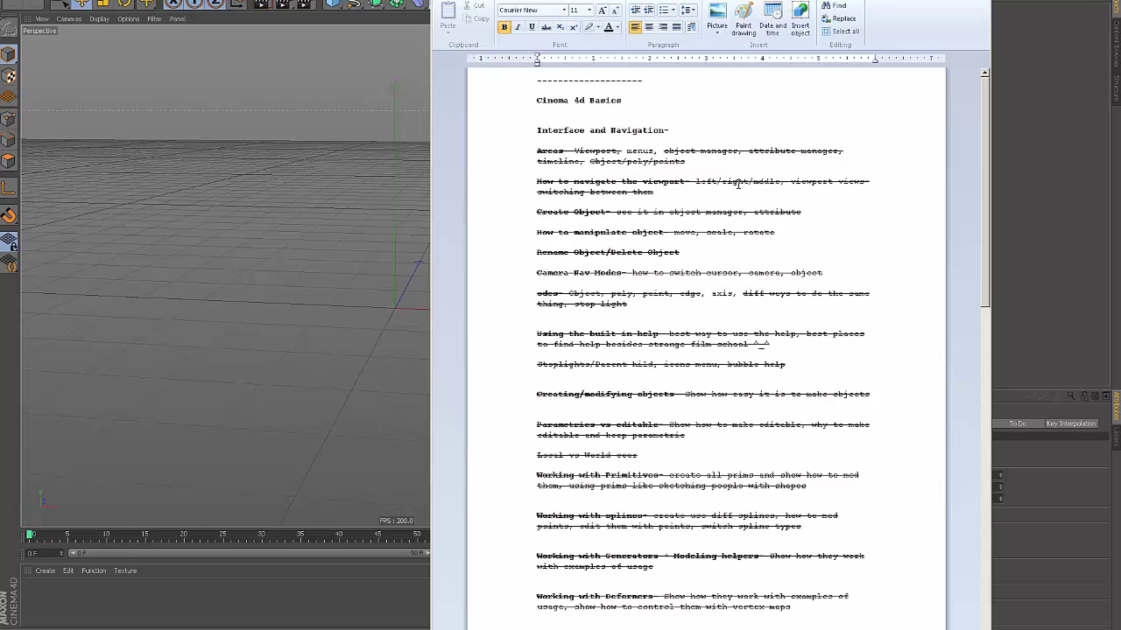
scroll(710, 181, down, 2)
scroll(708, 182, up, 2)
scroll(983, 204, down, 1)
scroll(980, 187, up, 1)
drag(990, 142, 983, 194)
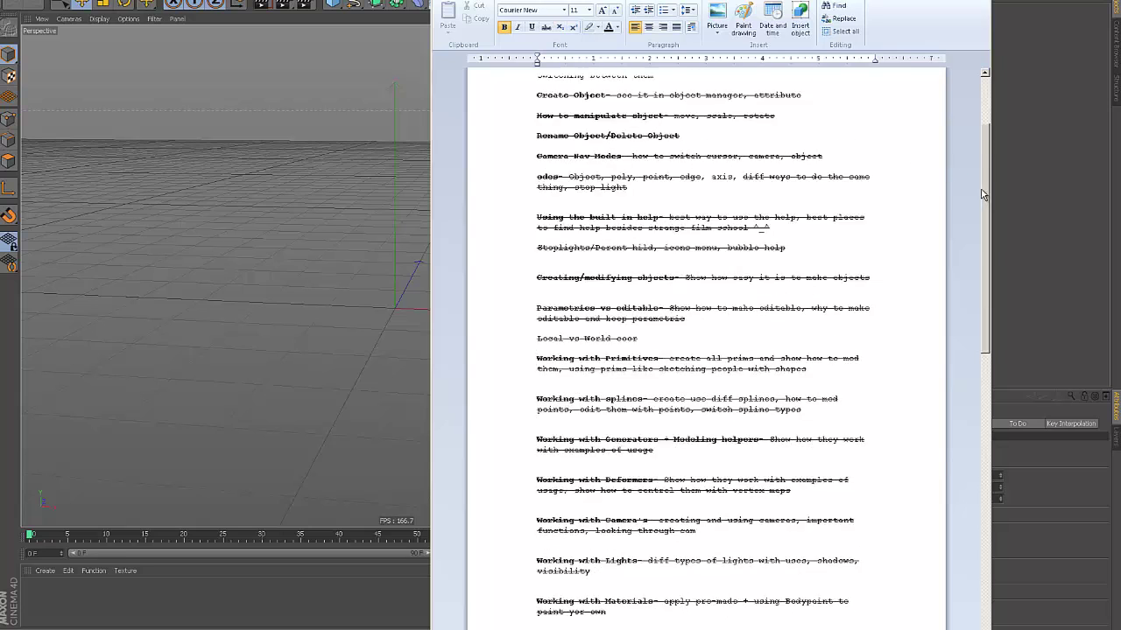
scroll(963, 263, down, 8)
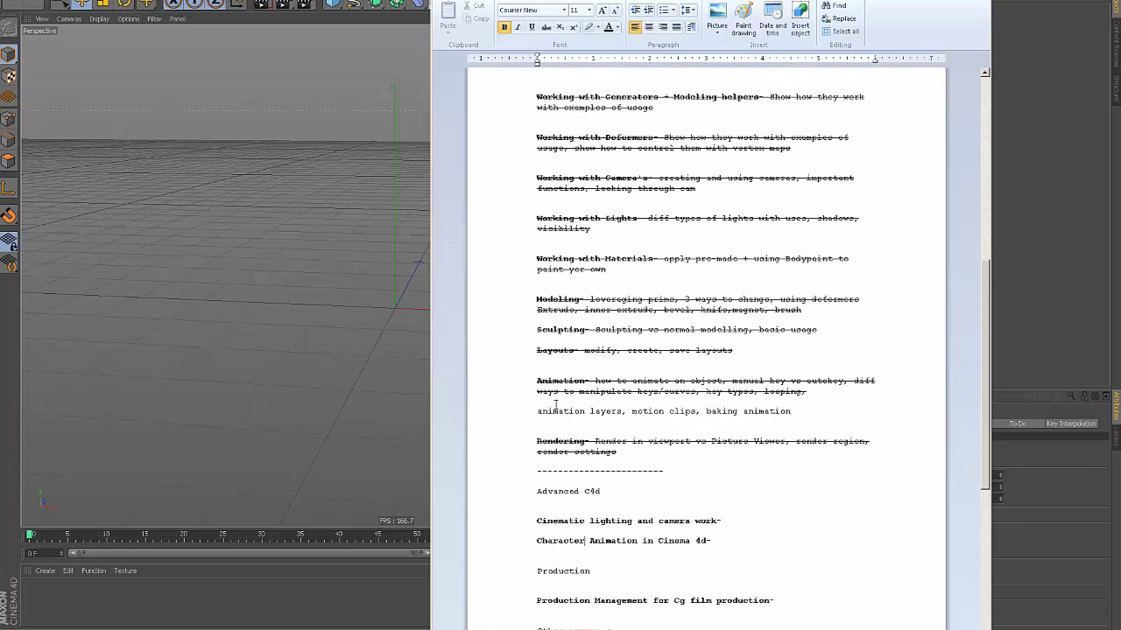
drag(984, 282, 984, 338)
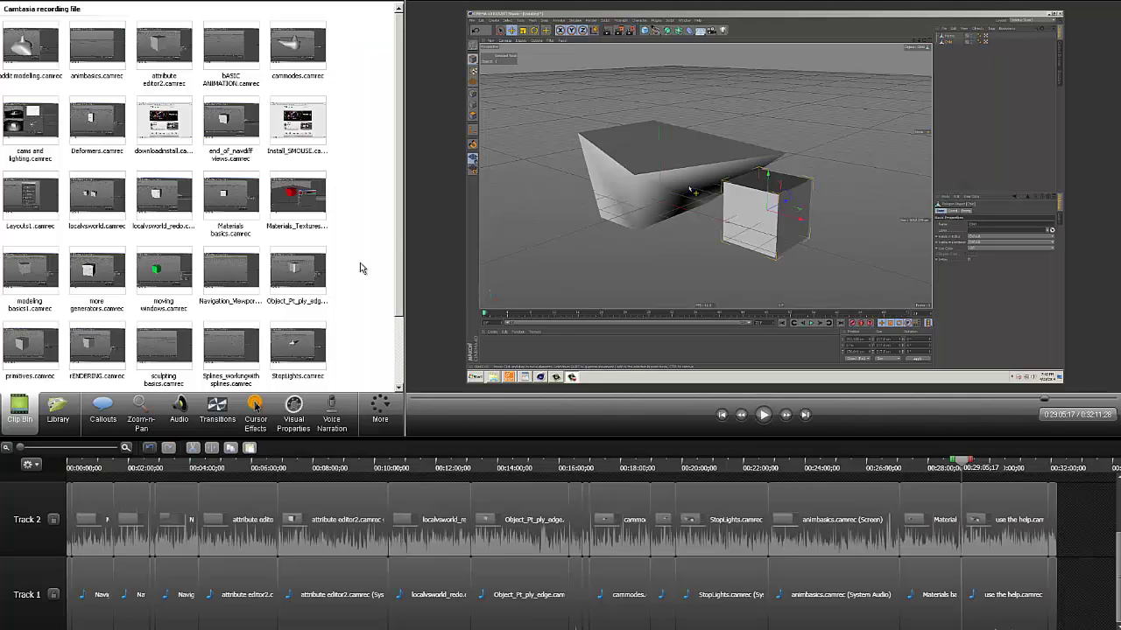
Scroll Camtasia's Clip Bin down to the last recording, use the help.camrec
mouse_move(397, 239)
mouse_down()
mouse_move(399, 351)
mouse_move(393, 247)
mouse_up()
drag(400, 166, 402, 248)
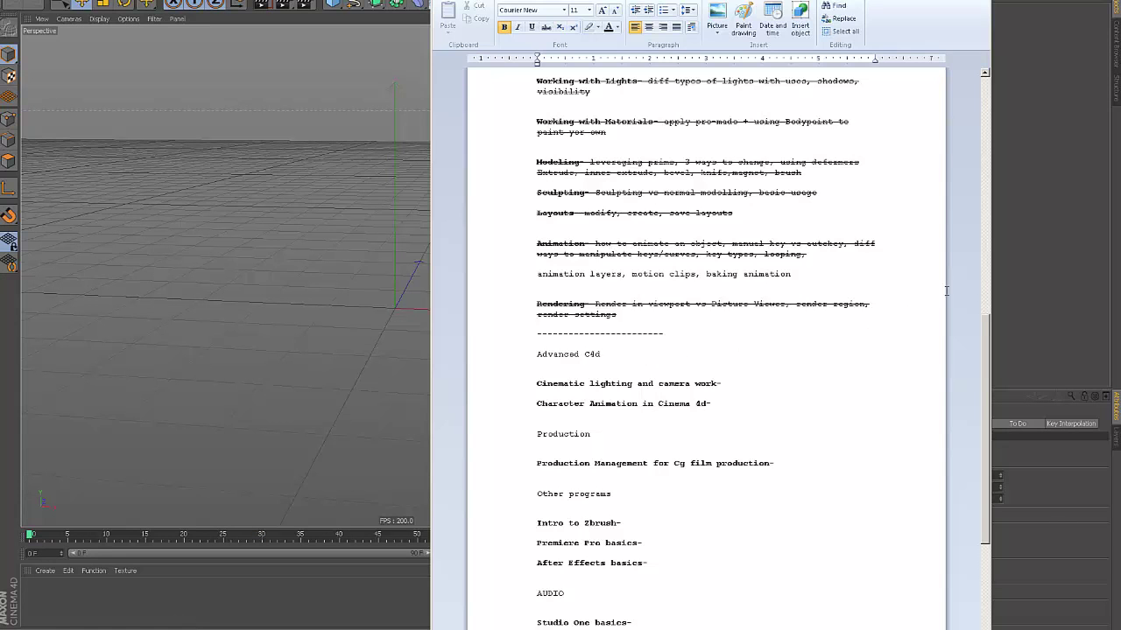
Select the 'How to make epic music…' item under AUDIO
scroll(990, 331, down, 1)
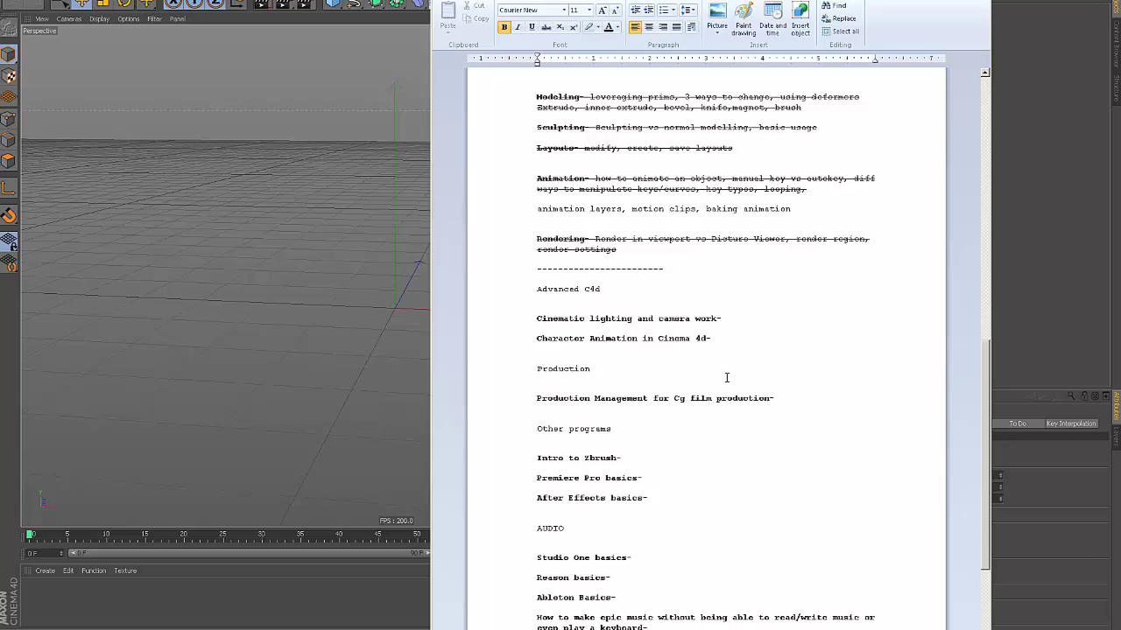
drag(987, 373, 985, 400)
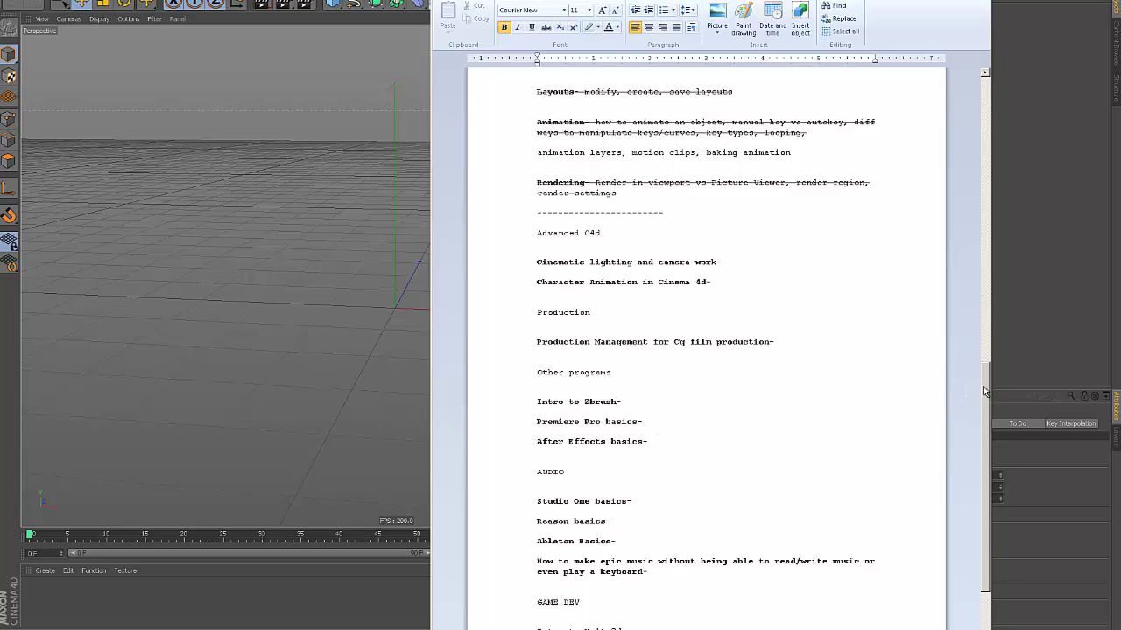
scroll(987, 394, down, 2)
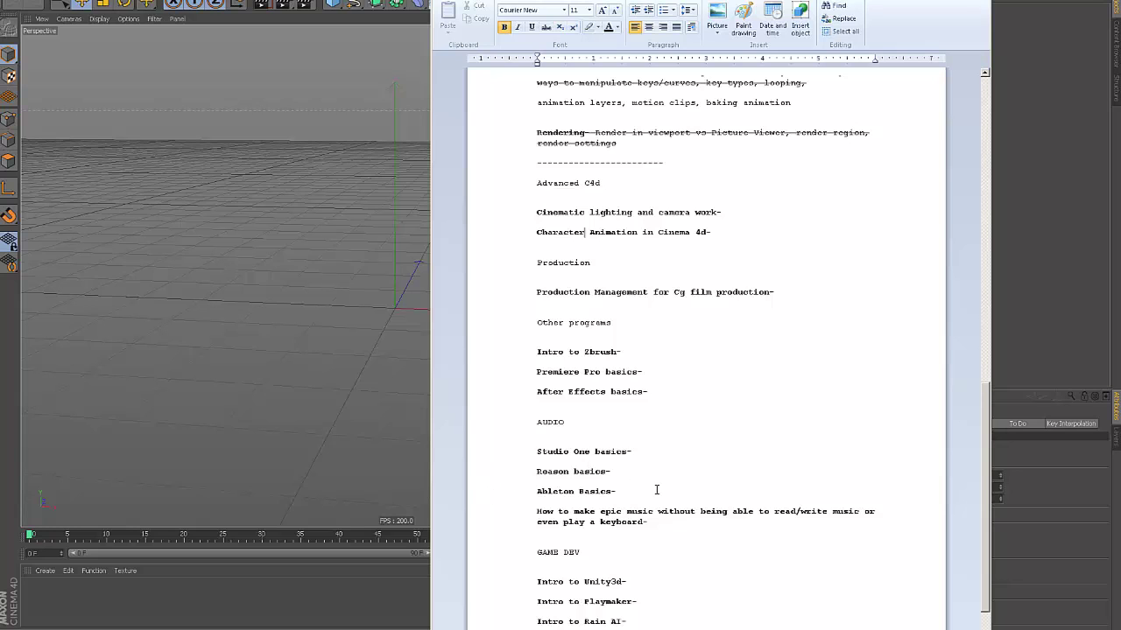
drag(661, 520, 551, 510)
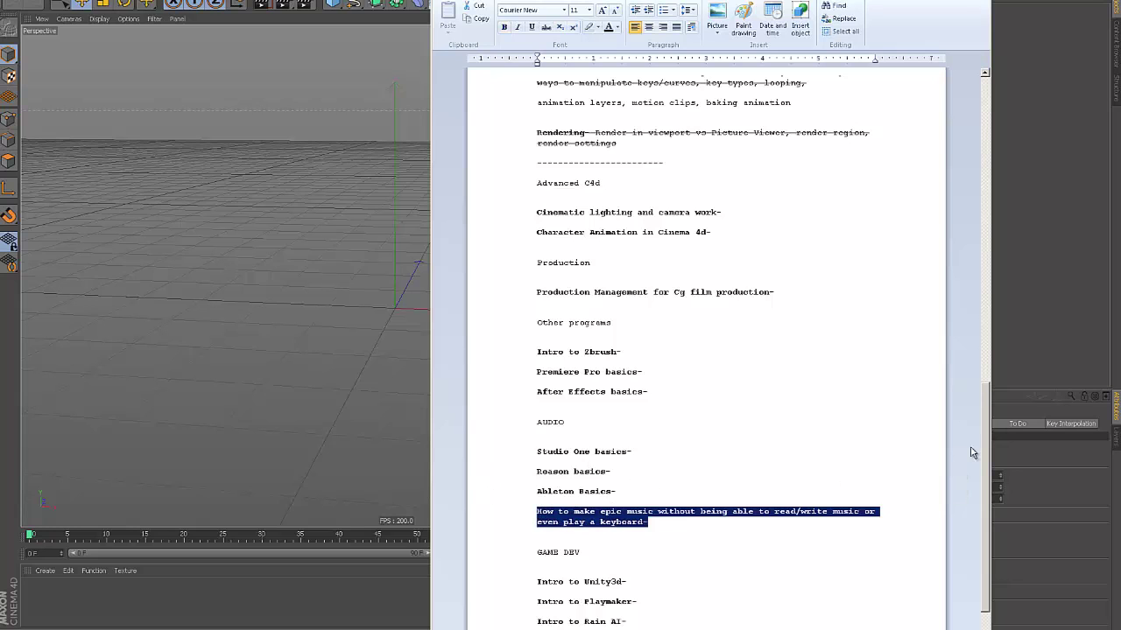
scroll(984, 444, down, 2)
Make the epic music item bold, then select the 'Intro to Playmaker-' line
key(ctrl+b)
click(696, 470)
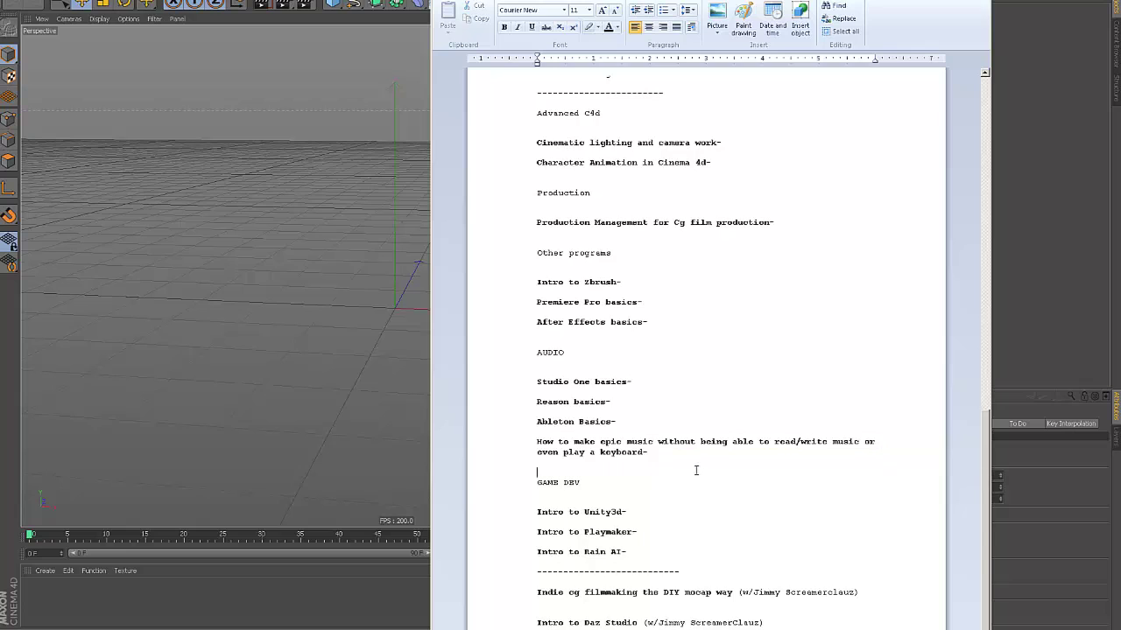
scroll(696, 470, down, 1)
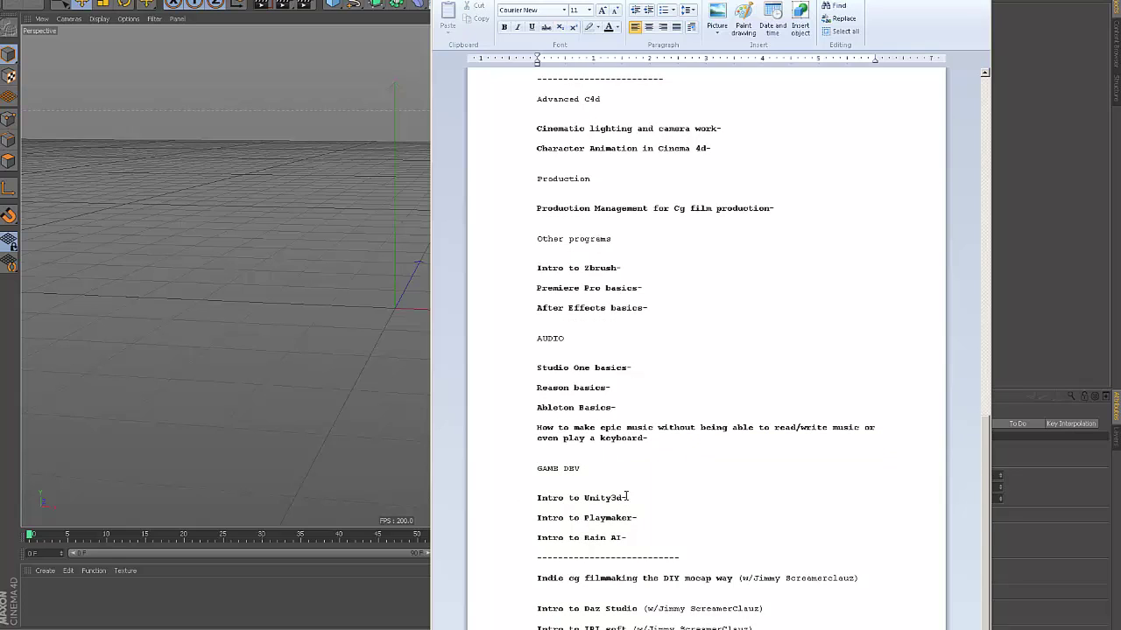
drag(652, 522, 535, 519)
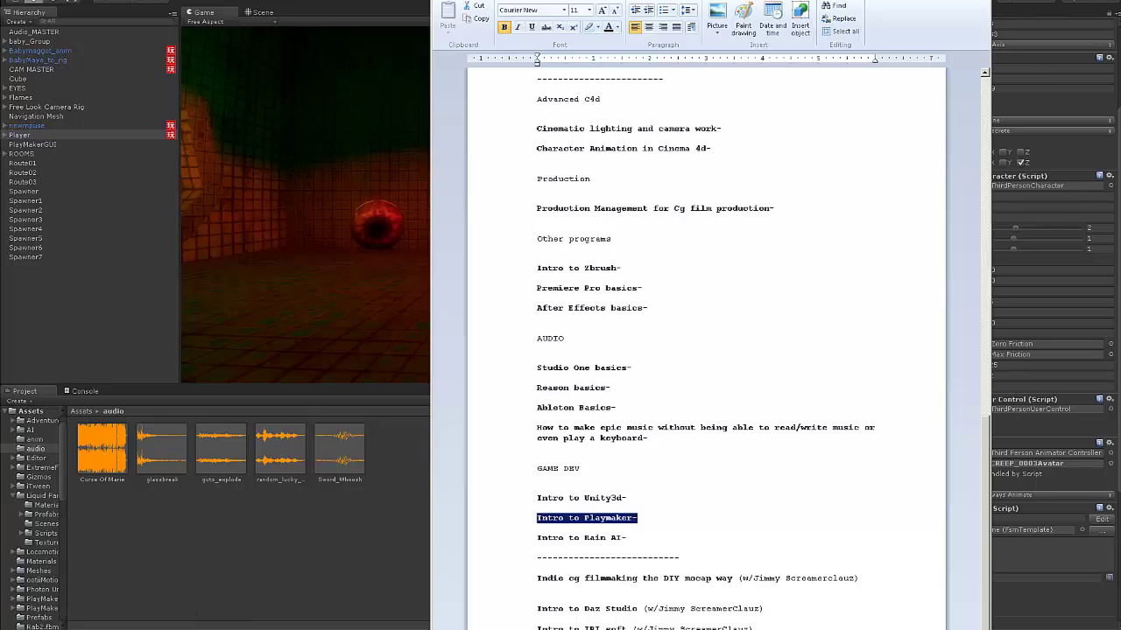
Select the Intro to Rain AI line under GAME DEV, then deselect it
click(768, 491)
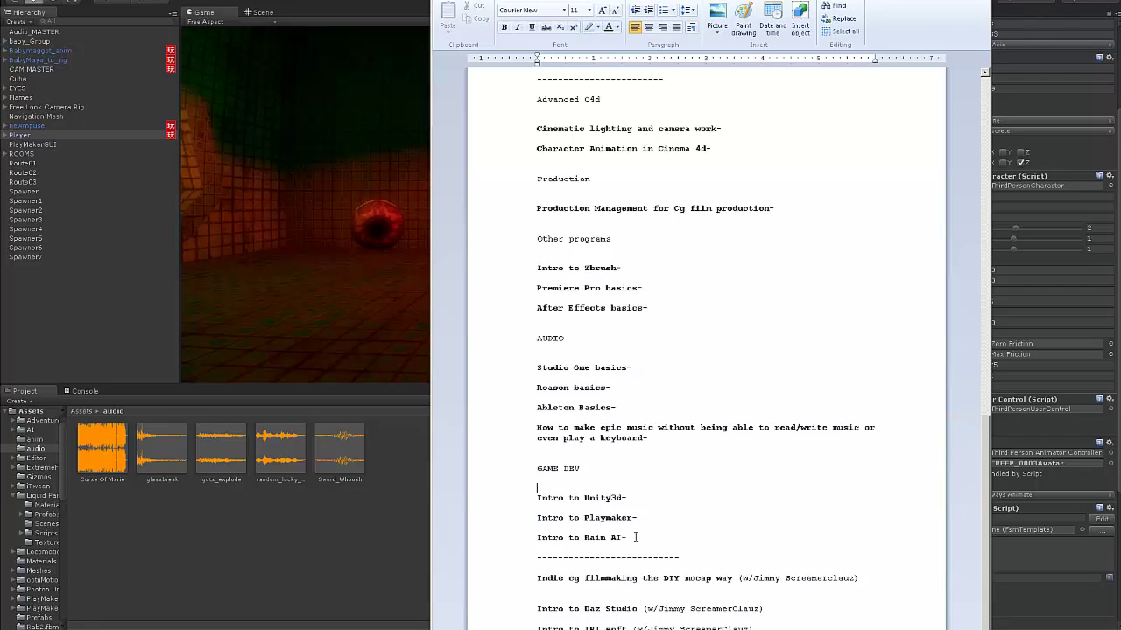
drag(632, 537, 549, 537)
key(Left)
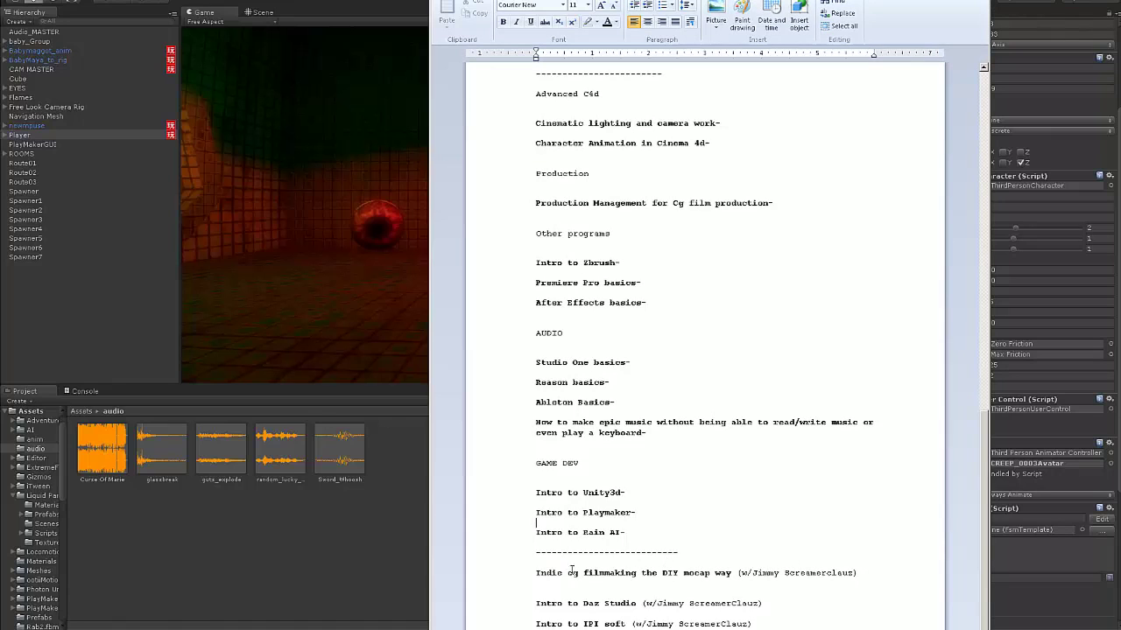
Select the Indie cg filmmaking, Daz Studio and IPI soft mocap lines, then clear the selection
click(530, 576)
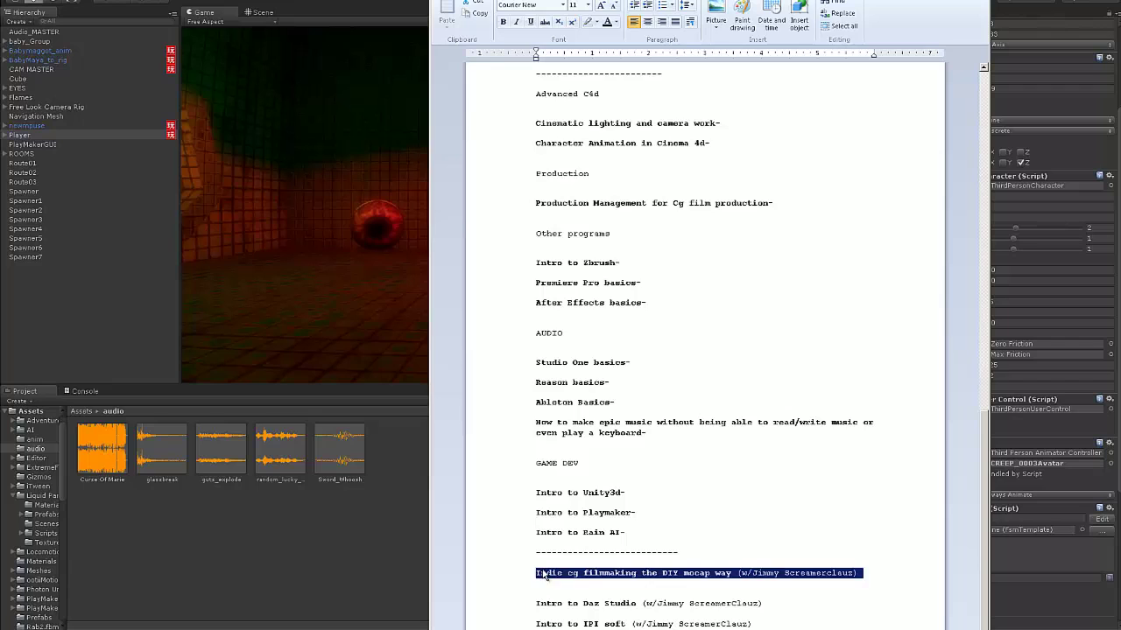
drag(543, 575, 625, 627)
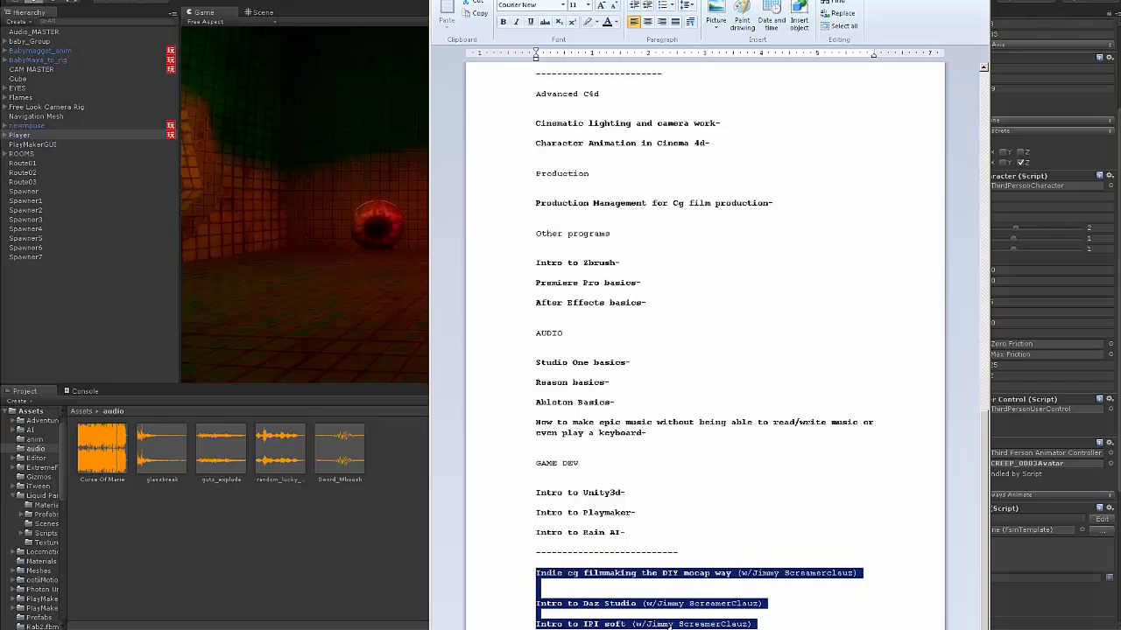
click(728, 463)
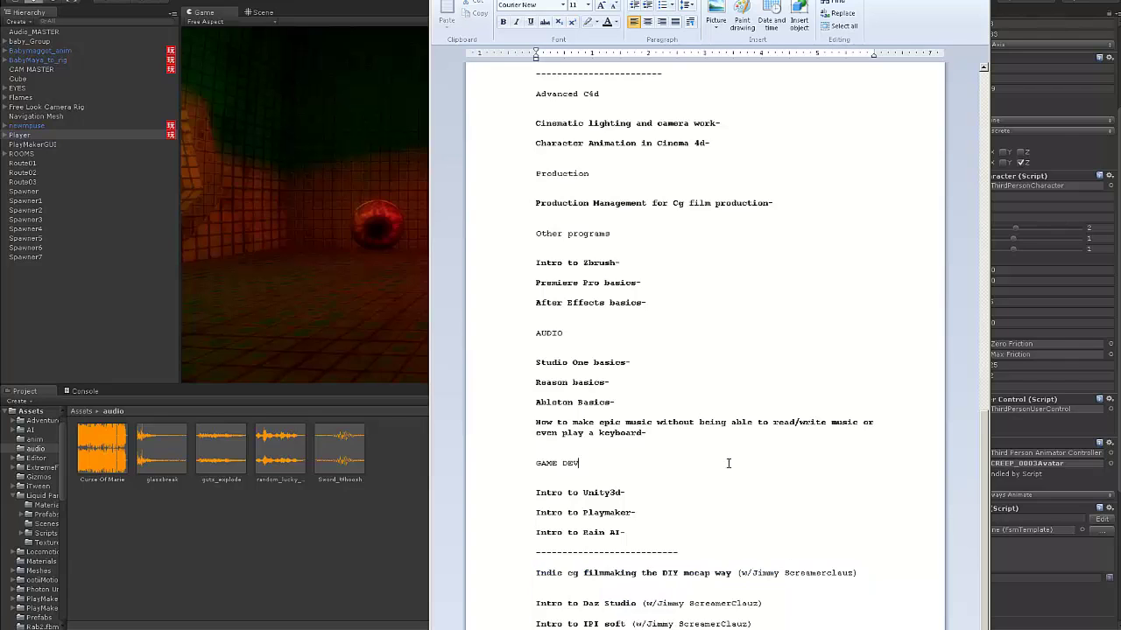
scroll(730, 462, up, 2)
scroll(690, 346, up, 3)
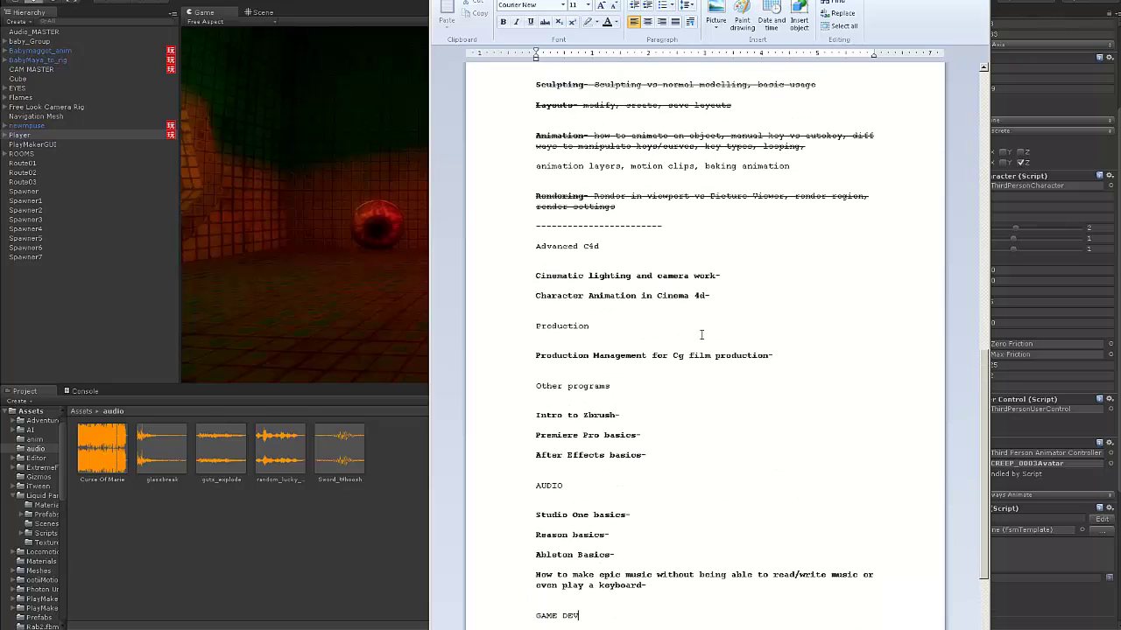
scroll(655, 438, down, 2)
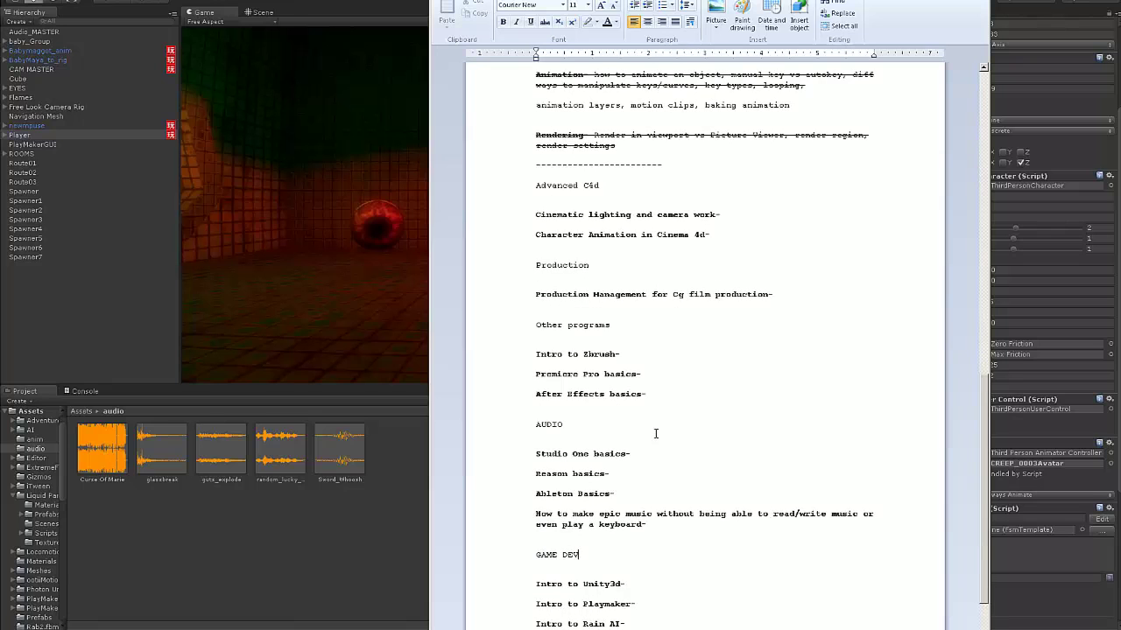
scroll(655, 434, up, 3)
scroll(653, 425, up, 1)
scroll(651, 417, down, 1)
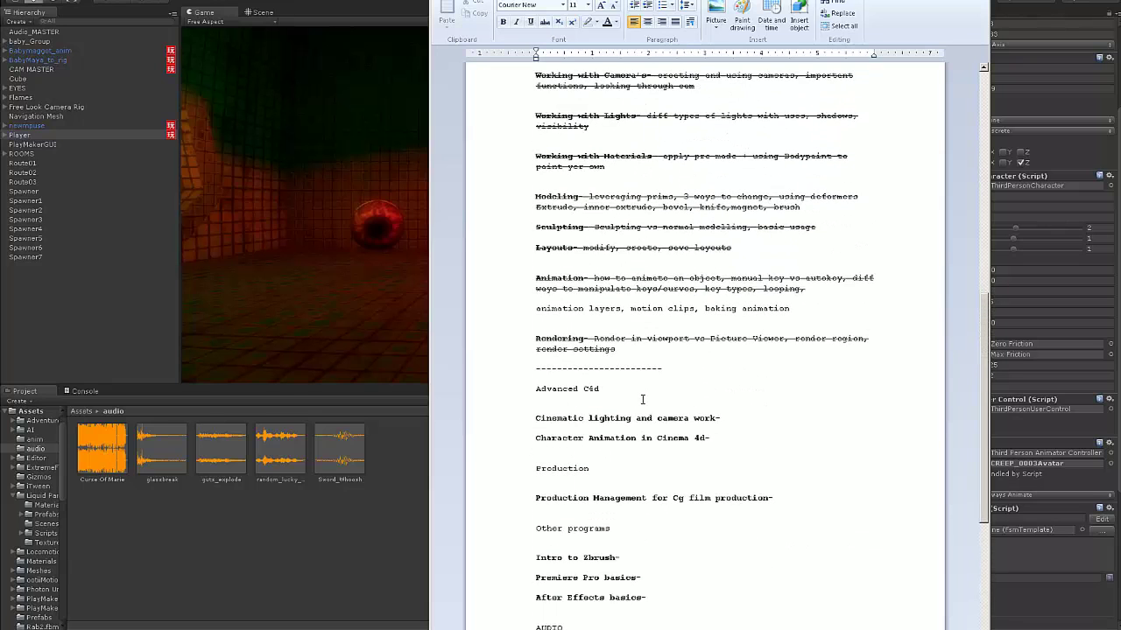
scroll(659, 378, down, 1)
scroll(692, 403, down, 1)
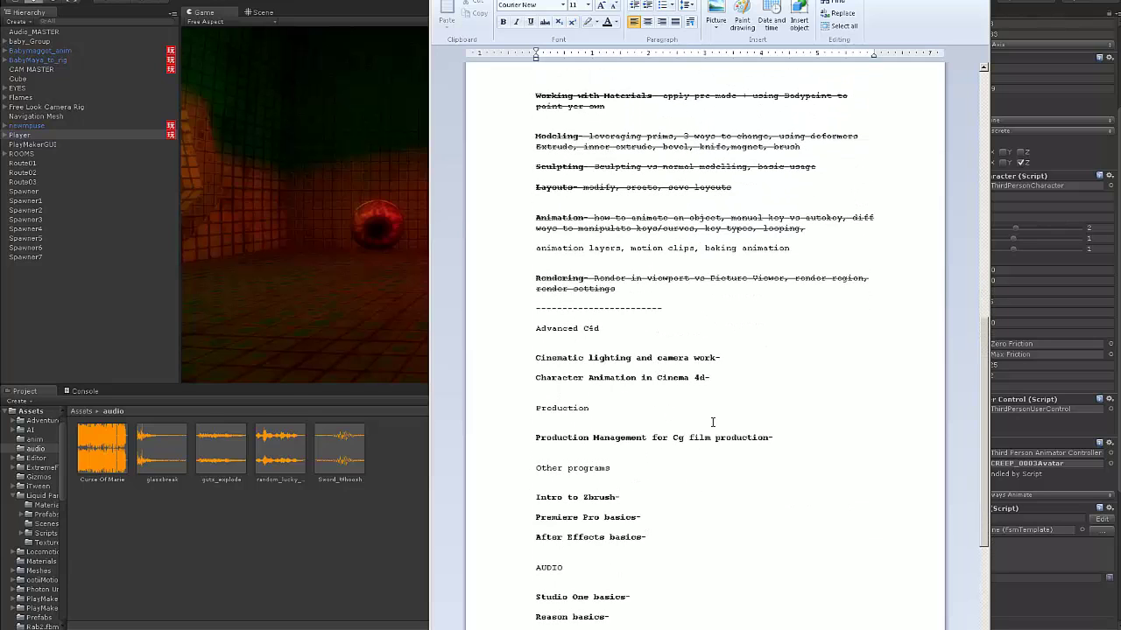
scroll(584, 400, up, 2)
scroll(613, 350, up, 2)
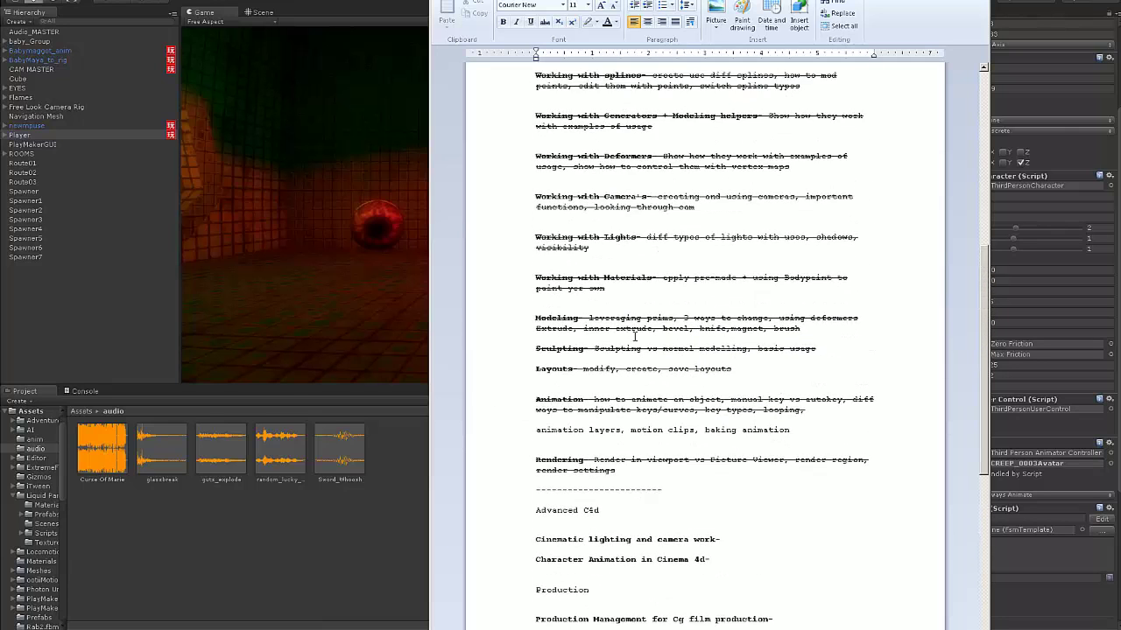
scroll(634, 285, down, 1)
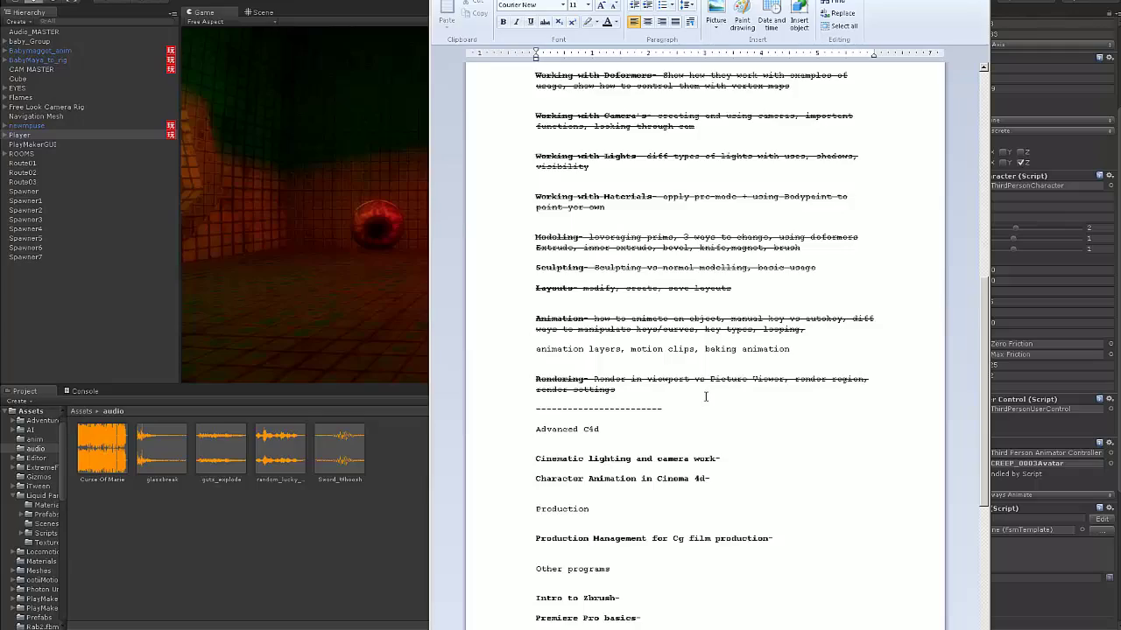
scroll(706, 396, down, 1)
scroll(706, 400, up, 3)
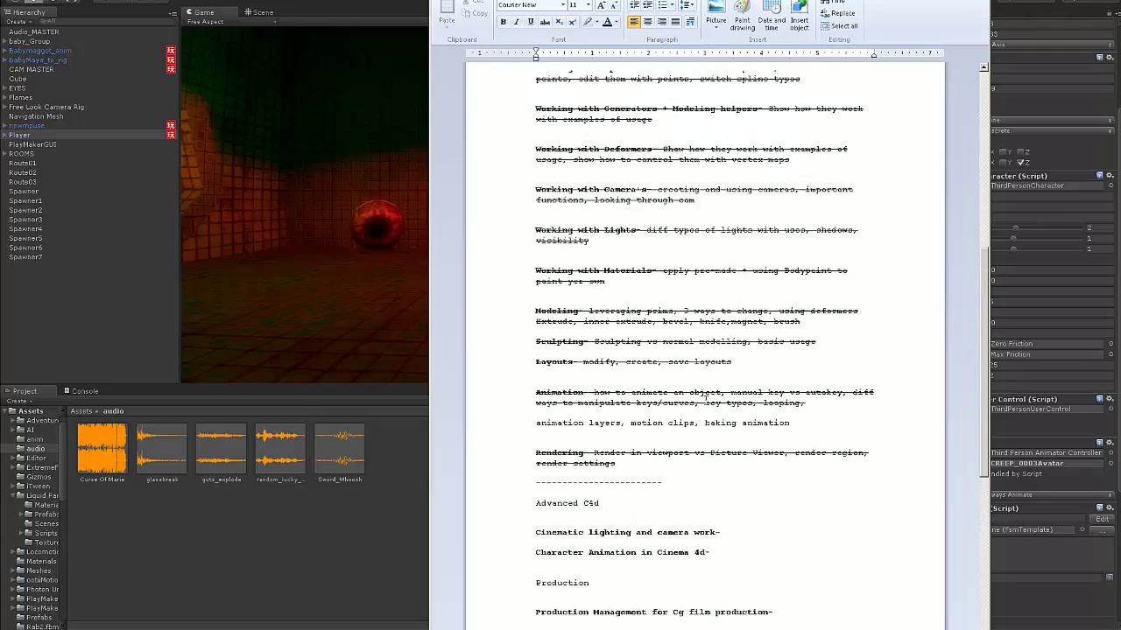
scroll(705, 400, up, 6)
scroll(706, 400, up, 7)
scroll(701, 362, down, 2)
scroll(702, 362, down, 3)
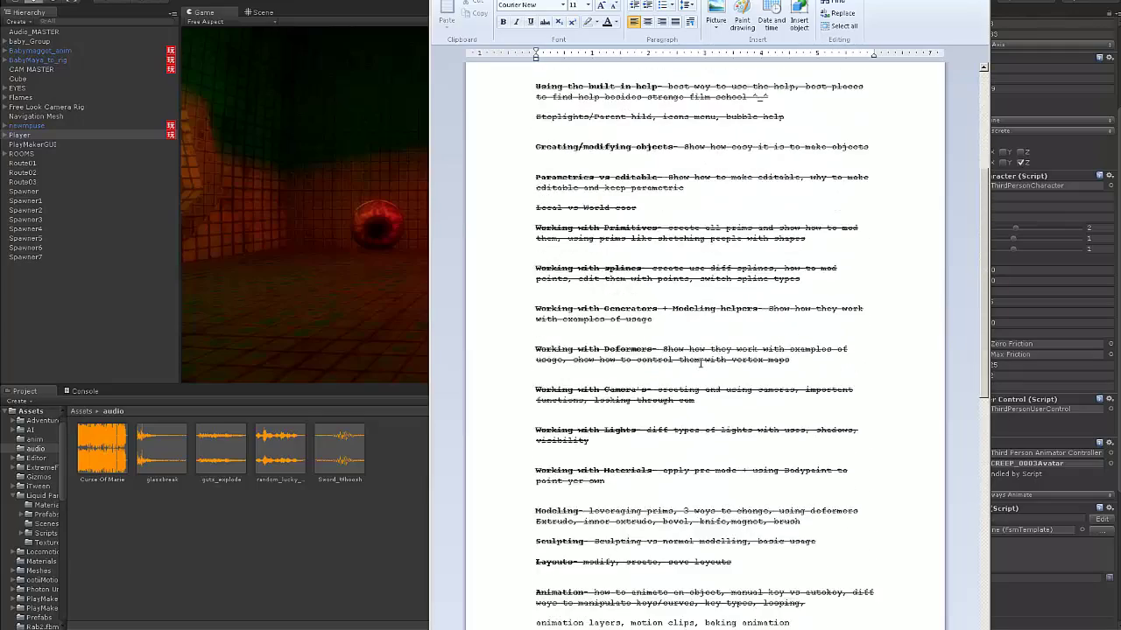
scroll(702, 362, up, 5)
scroll(702, 363, down, 4)
scroll(701, 362, down, 2)
scroll(701, 363, down, 4)
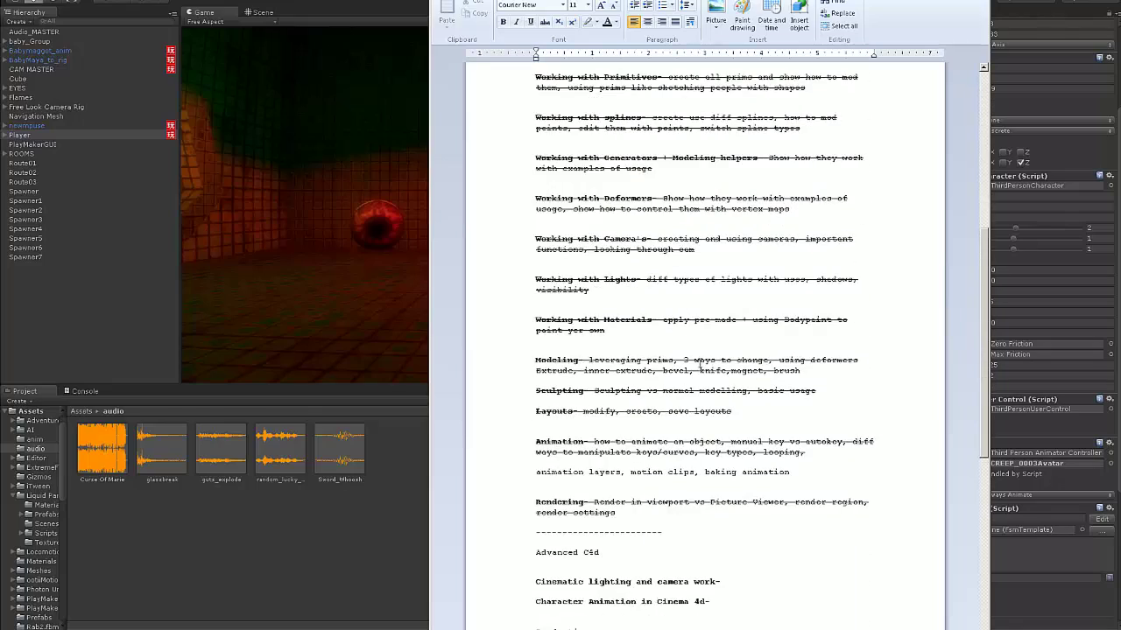
scroll(692, 372, down, 4)
scroll(678, 385, down, 2)
scroll(667, 396, down, 1)
scroll(668, 396, down, 2)
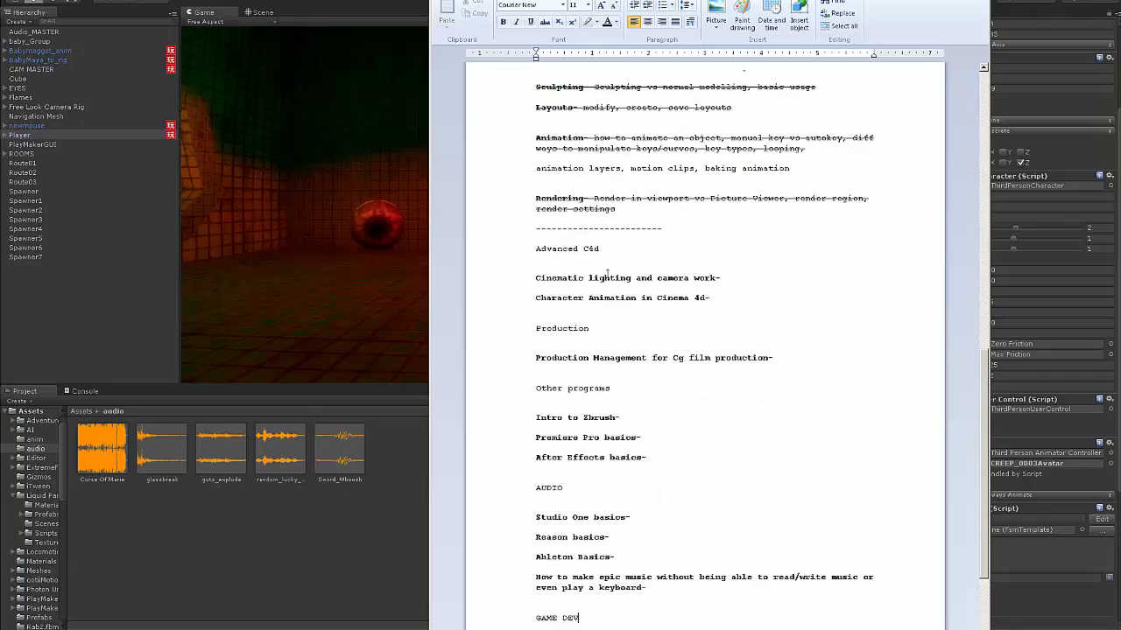
click(734, 278)
key(Return)
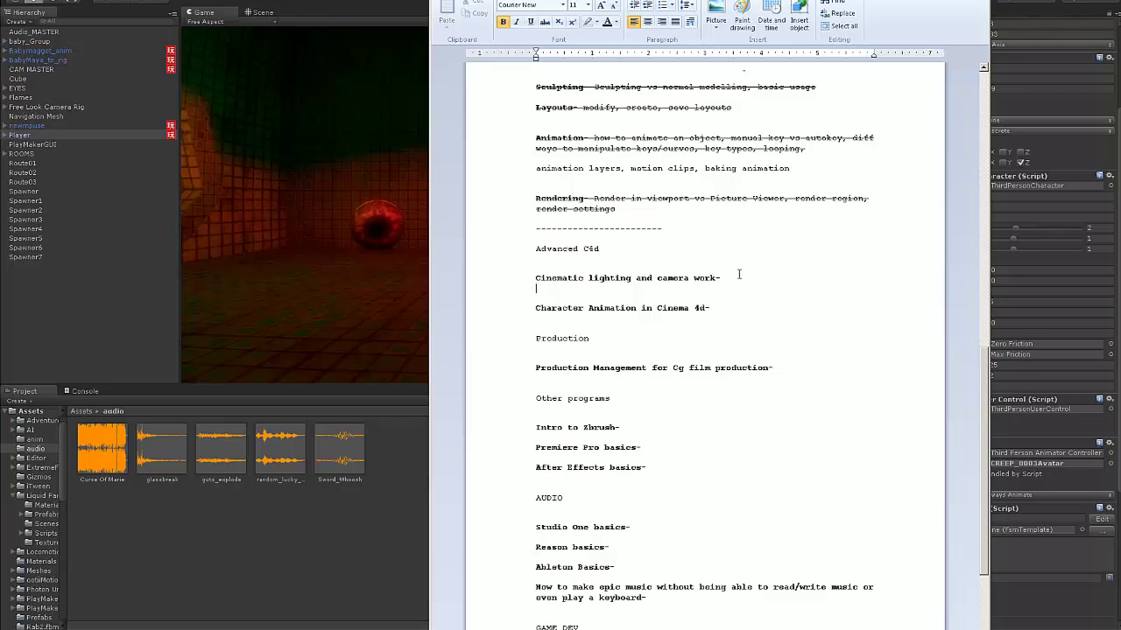
key(BackSpace)
scroll(723, 320, down, 1)
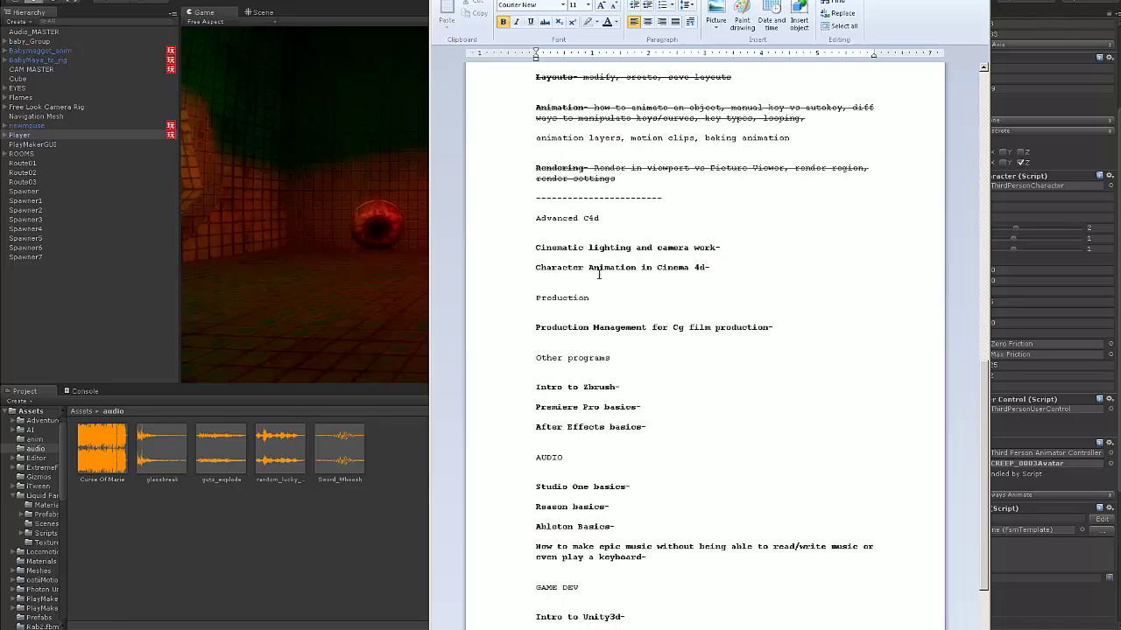
Review the outline from the dashed separator to GAME DEV, then bring the Unity editor forward
click(665, 198)
scroll(726, 239, down, 1)
scroll(726, 239, down, 1)
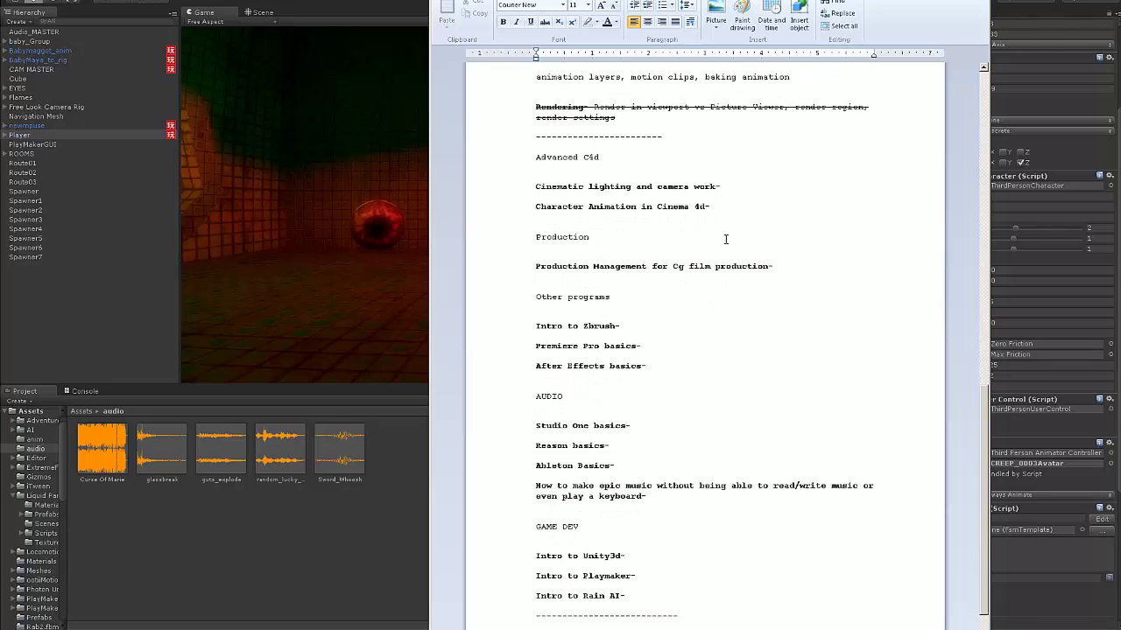
scroll(726, 239, up, 1)
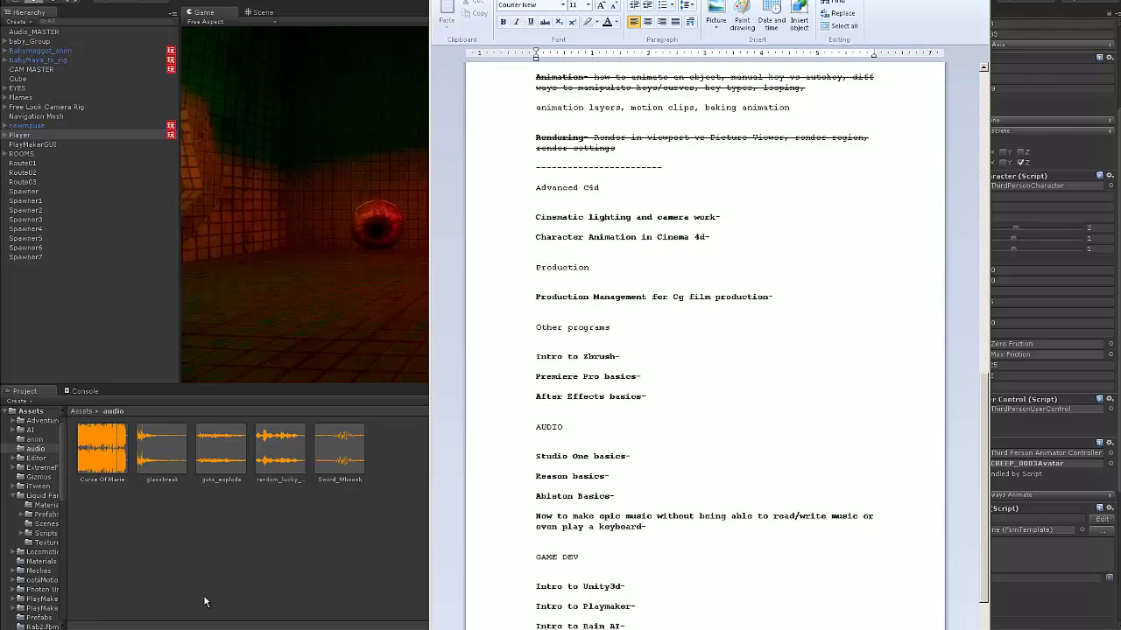
click(294, 465)
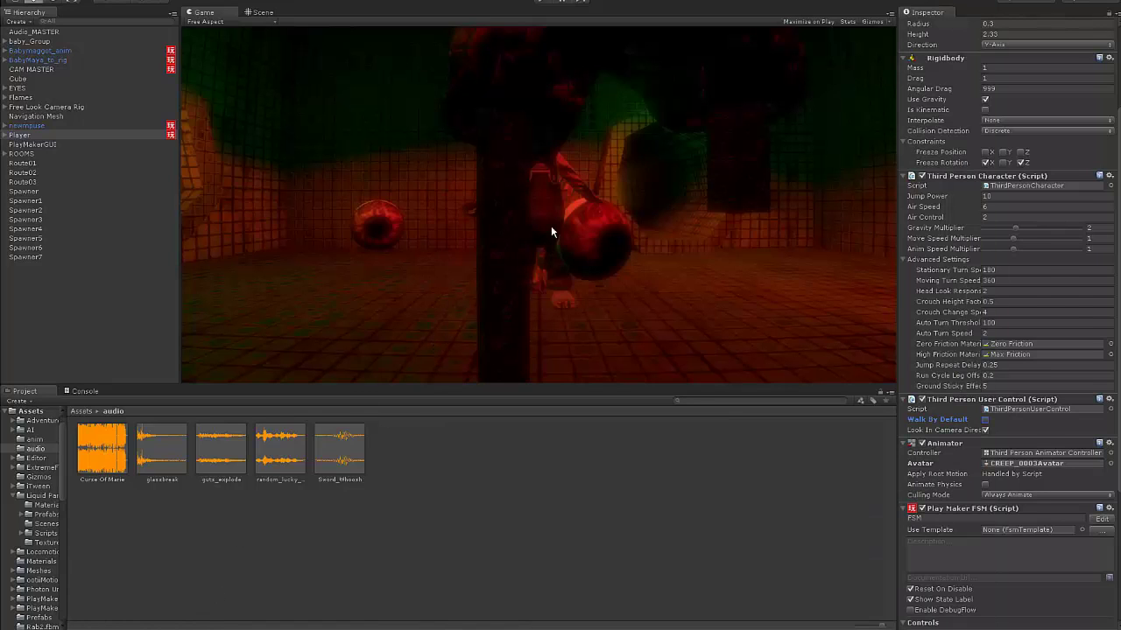
Switch Unity to the Scene view and zoom, orbit and pan close to the Player among enemies
click(259, 13)
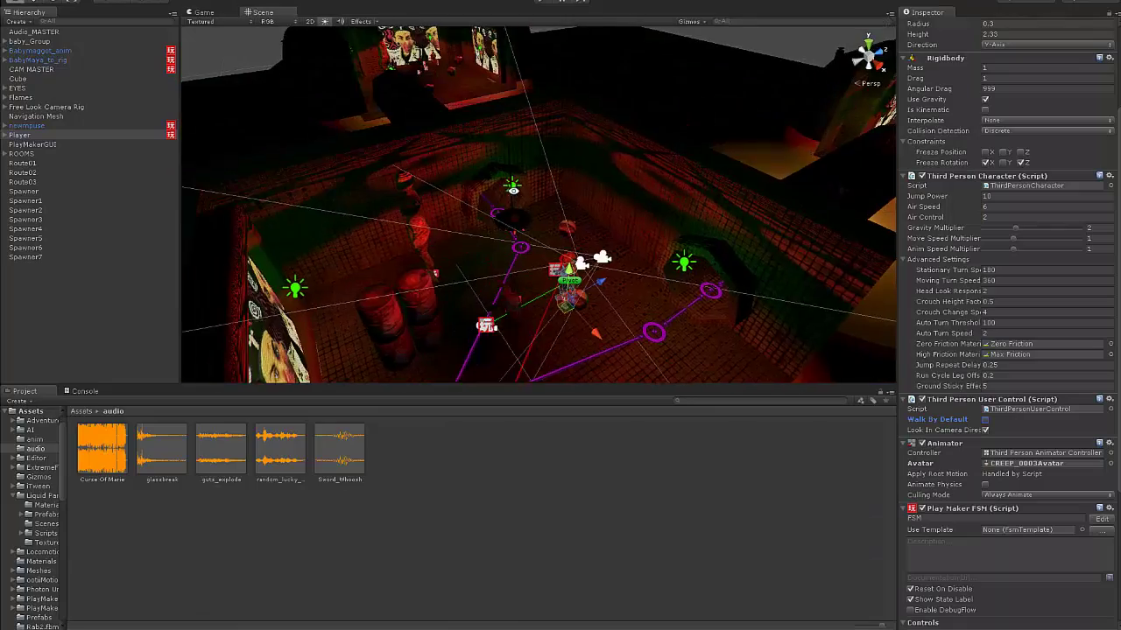
scroll(565, 204, up, 3)
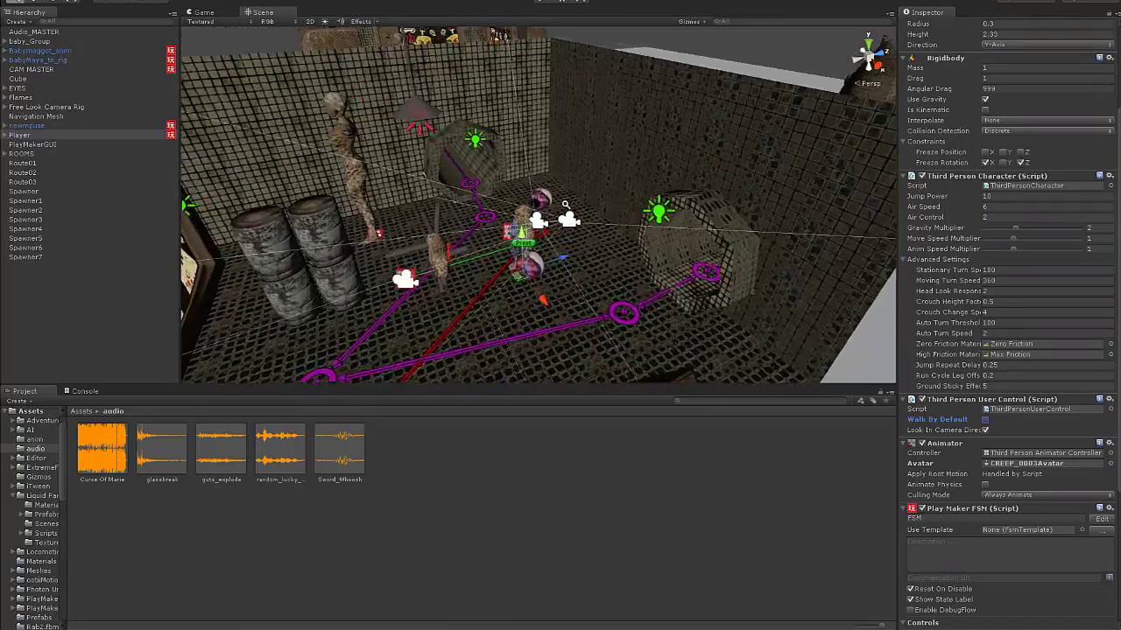
scroll(564, 204, up, 3)
mouse_move(565, 204)
alt+mouse_down()
mouse_move(593, 224)
mouse_move(581, 230)
mouse_move(613, 232)
alt+mouse_up()
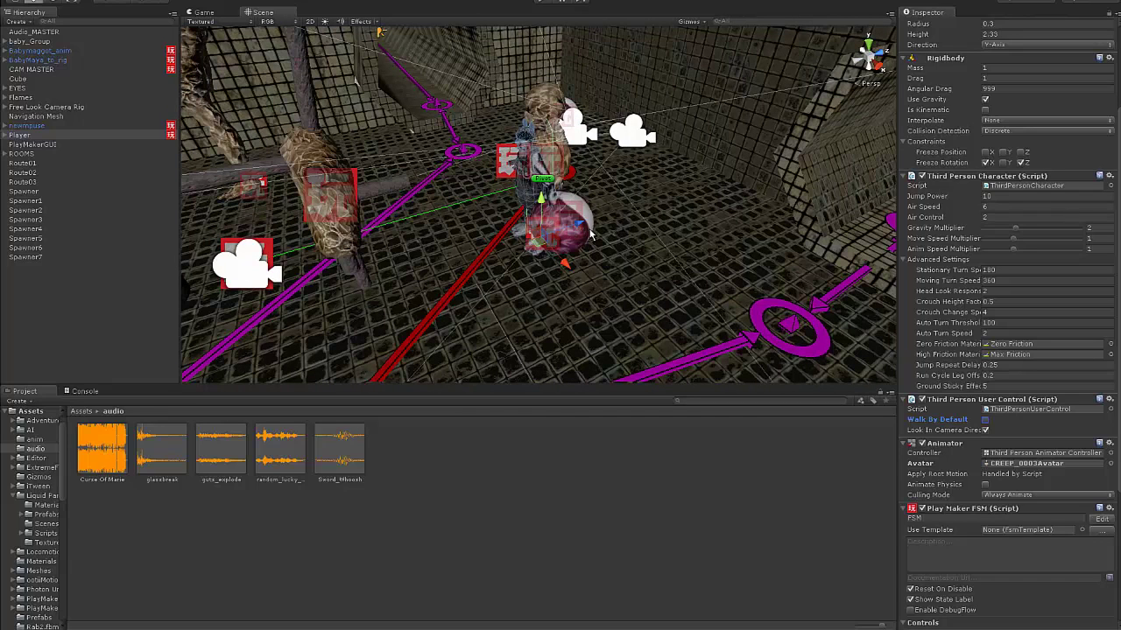
mouse_move(603, 230)
alt+mouse_down()
mouse_move(540, 235)
mouse_move(535, 249)
alt+mouse_up()
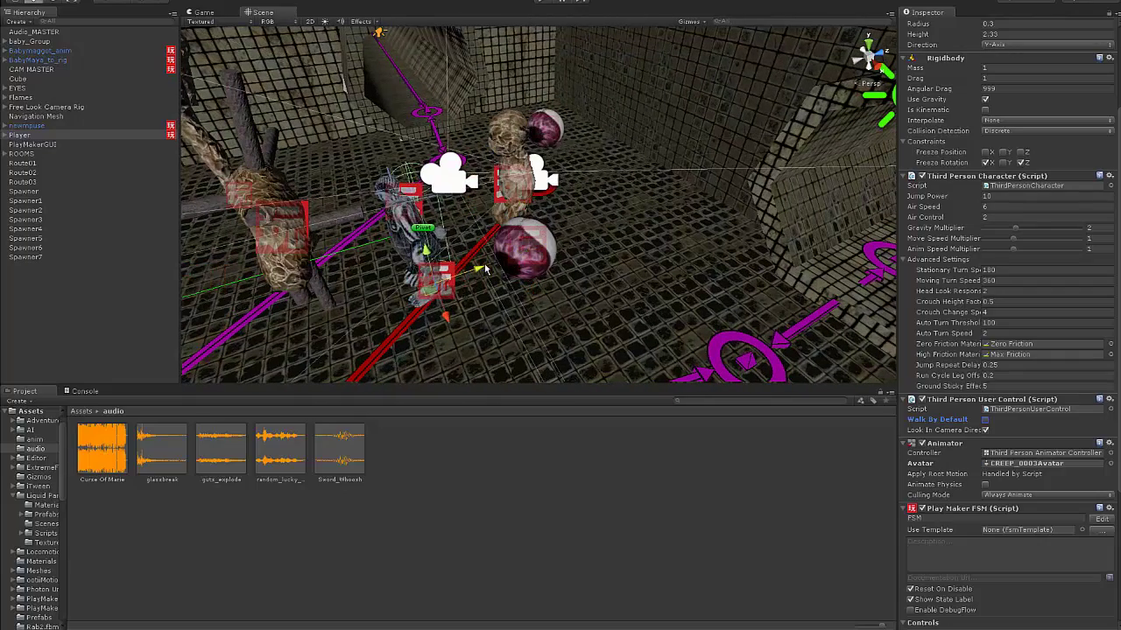
middle_drag(535, 250, 513, 238)
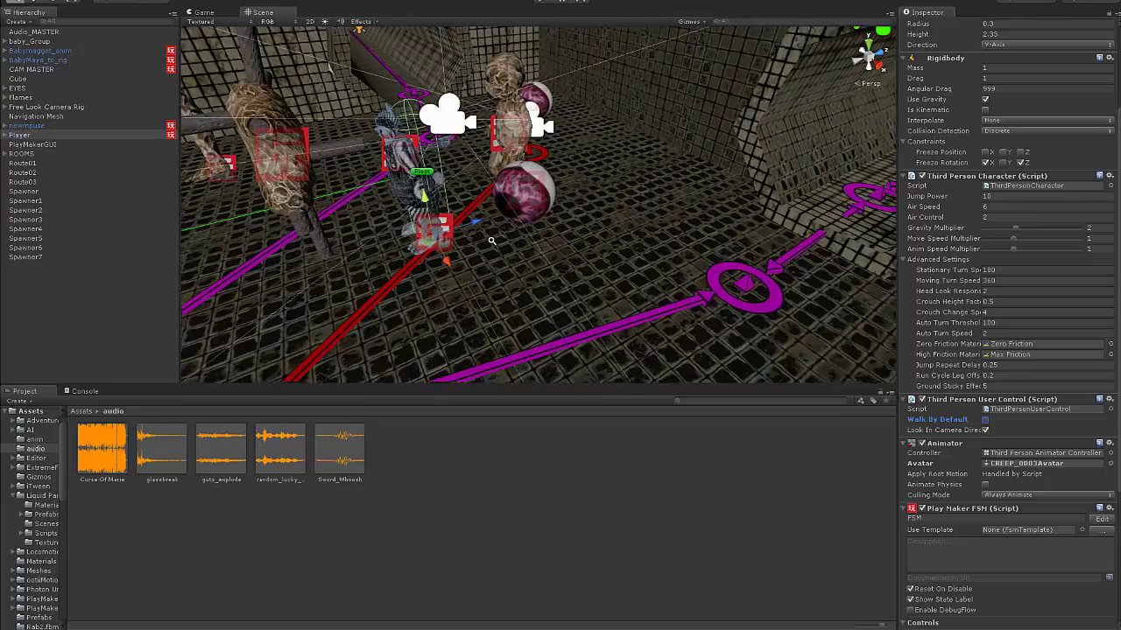
scroll(513, 238, up, 3)
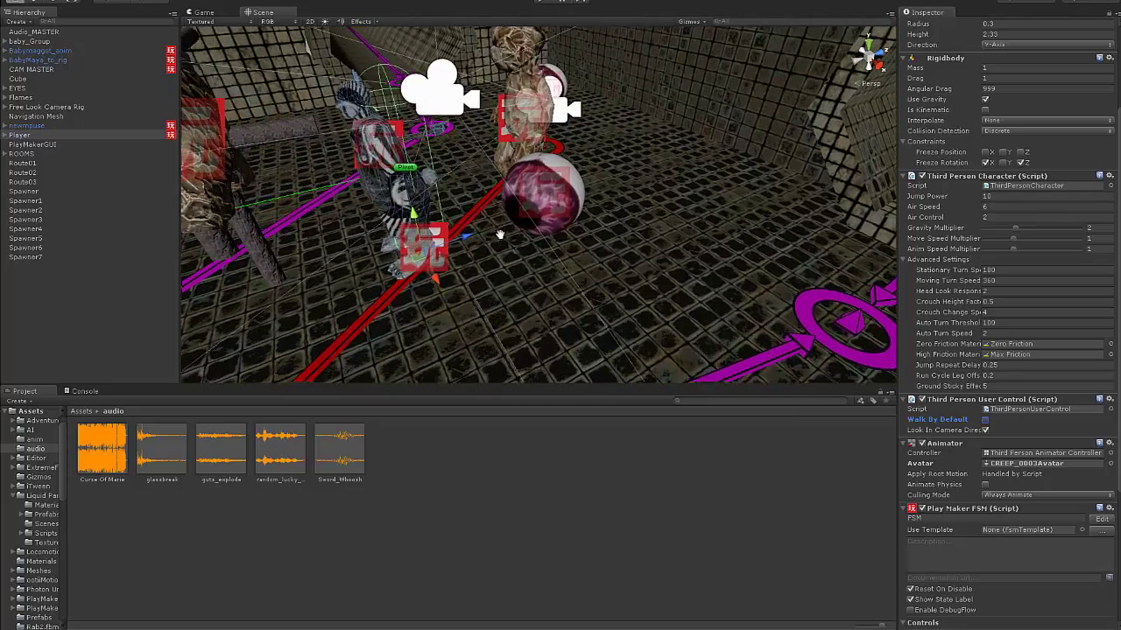
mouse_move(500, 237)
alt+mouse_down()
mouse_move(489, 237)
mouse_move(526, 250)
mouse_move(500, 250)
mouse_move(509, 252)
alt+mouse_up()
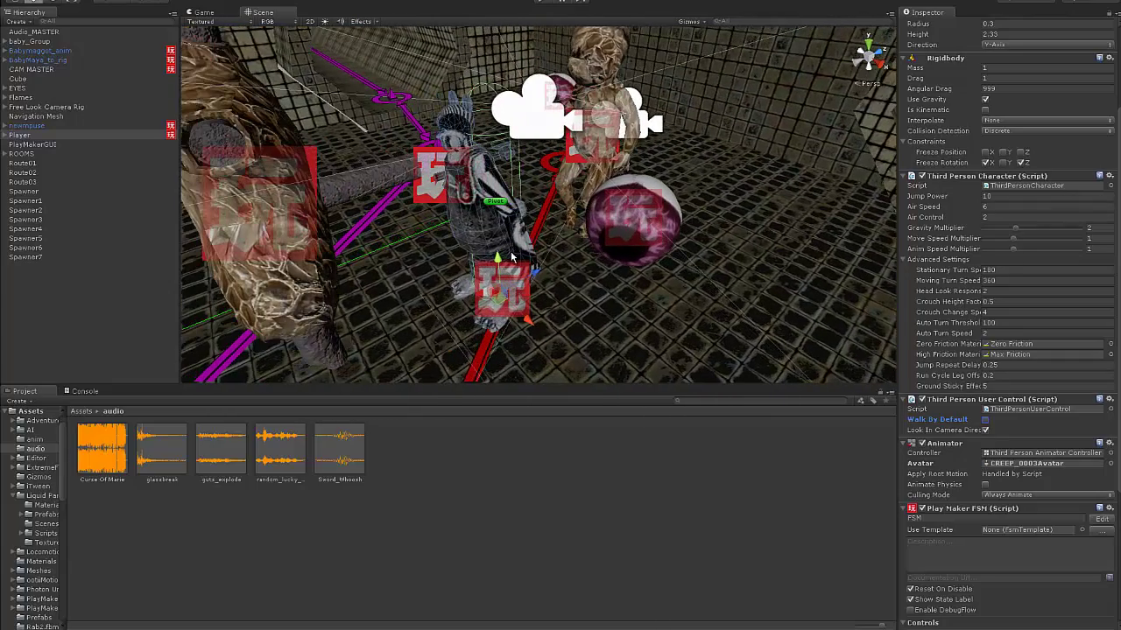
Expand Player to show CREEP_0003, FaceCam, Player and POVCAM, inspecting CREEP_0003 before reselecting Player
click(22, 137)
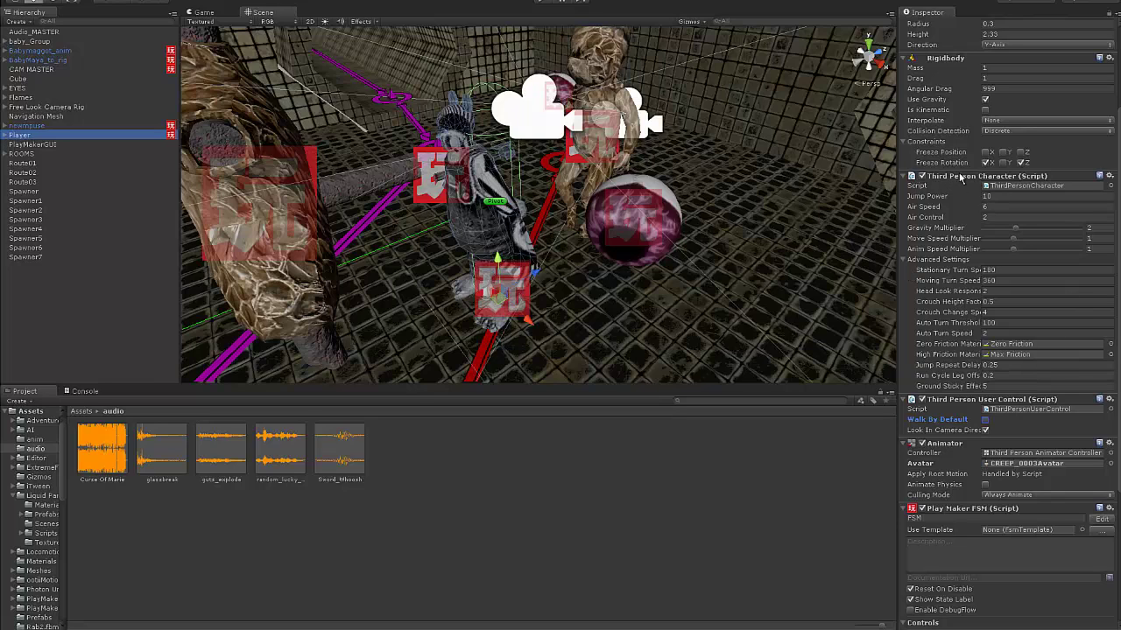
mouse_move(1112, 269)
mouse_down()
mouse_move(1111, 384)
mouse_move(1112, 200)
mouse_up()
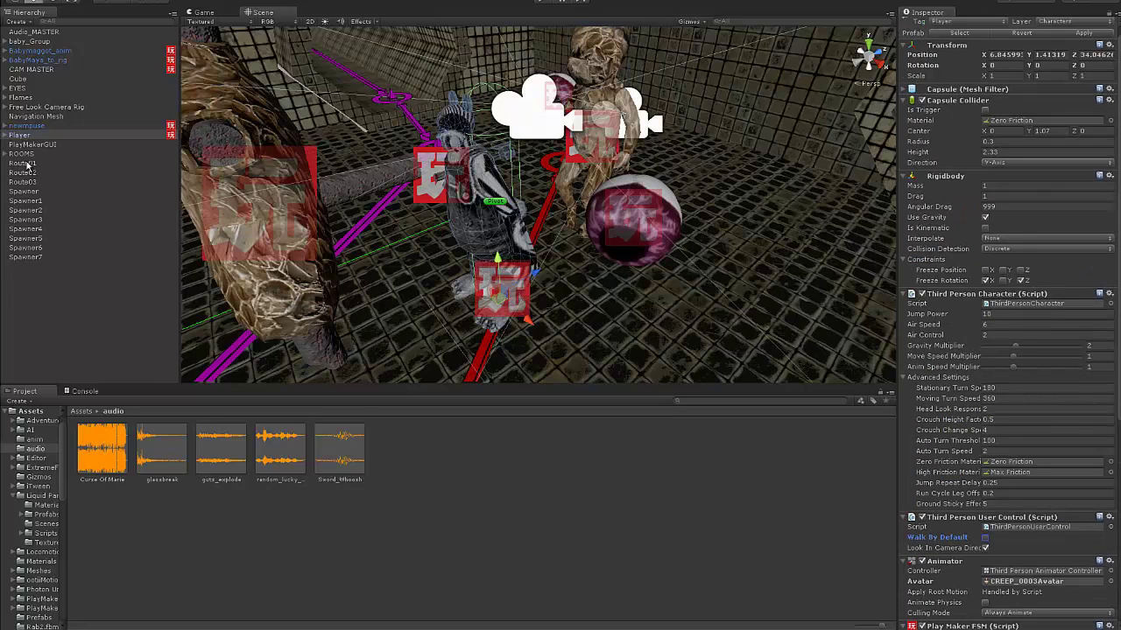
click(6, 136)
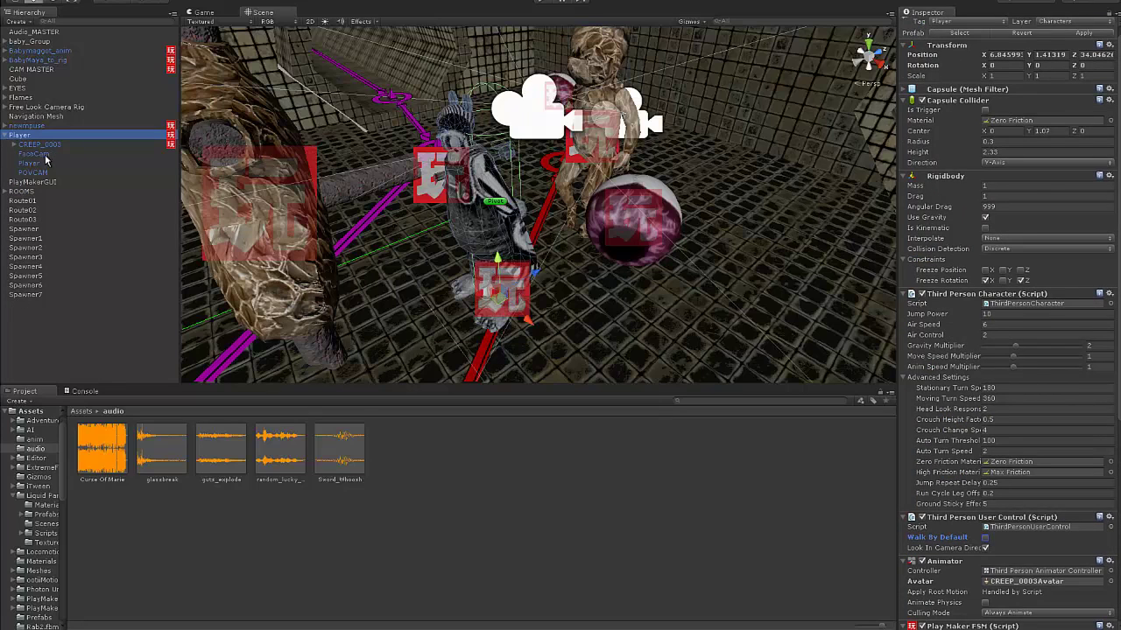
click(44, 147)
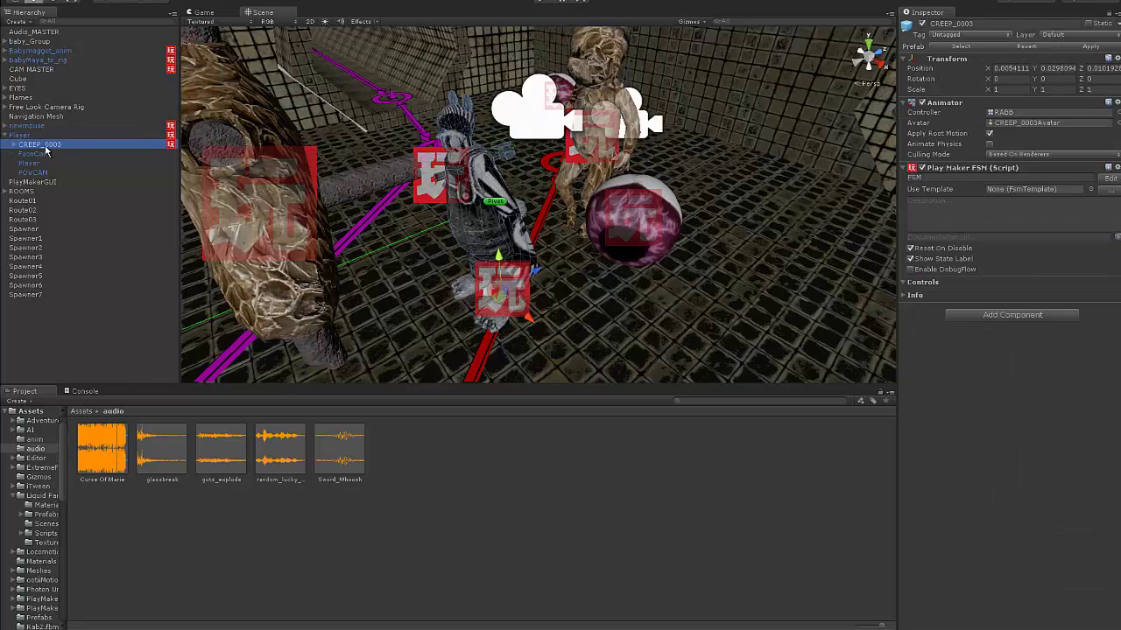
click(19, 135)
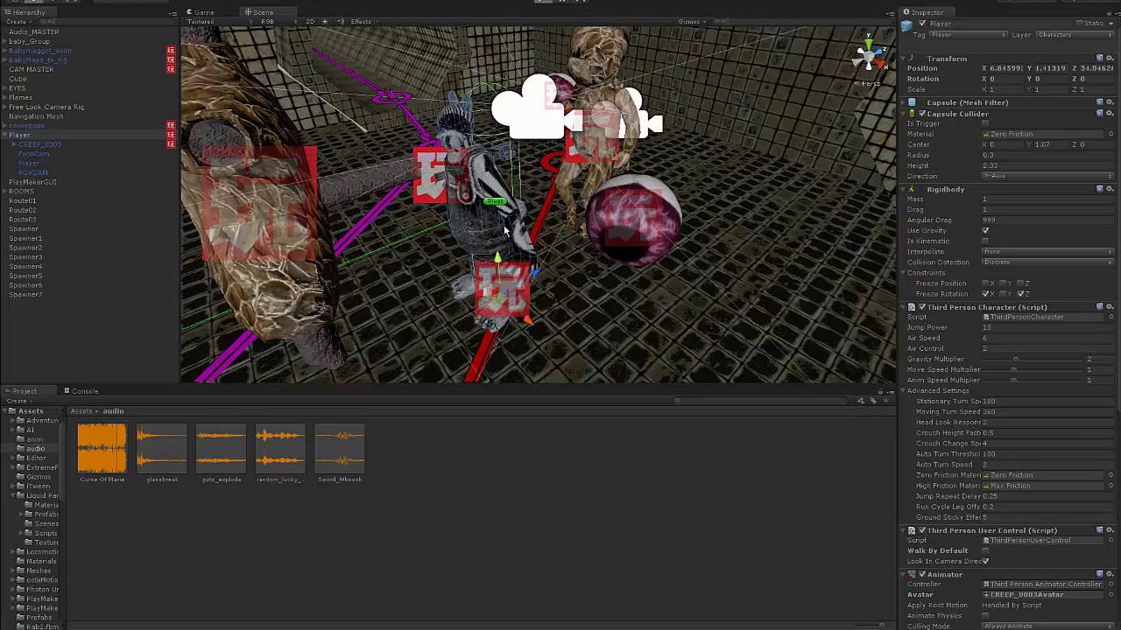
key(ctrl+p)
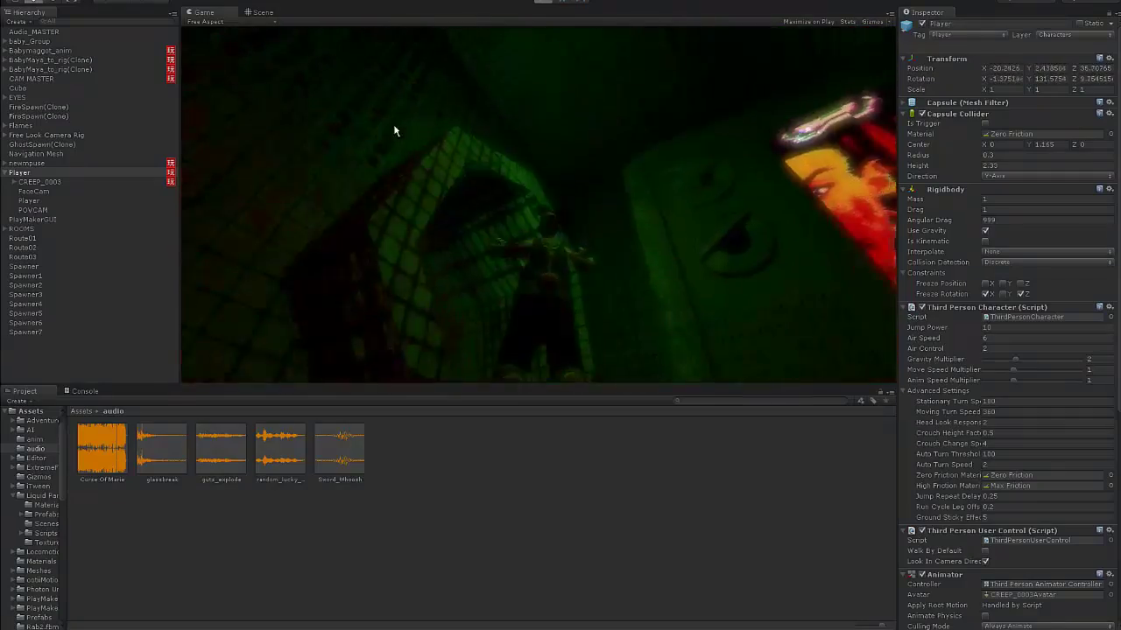
key(ctrl+p)
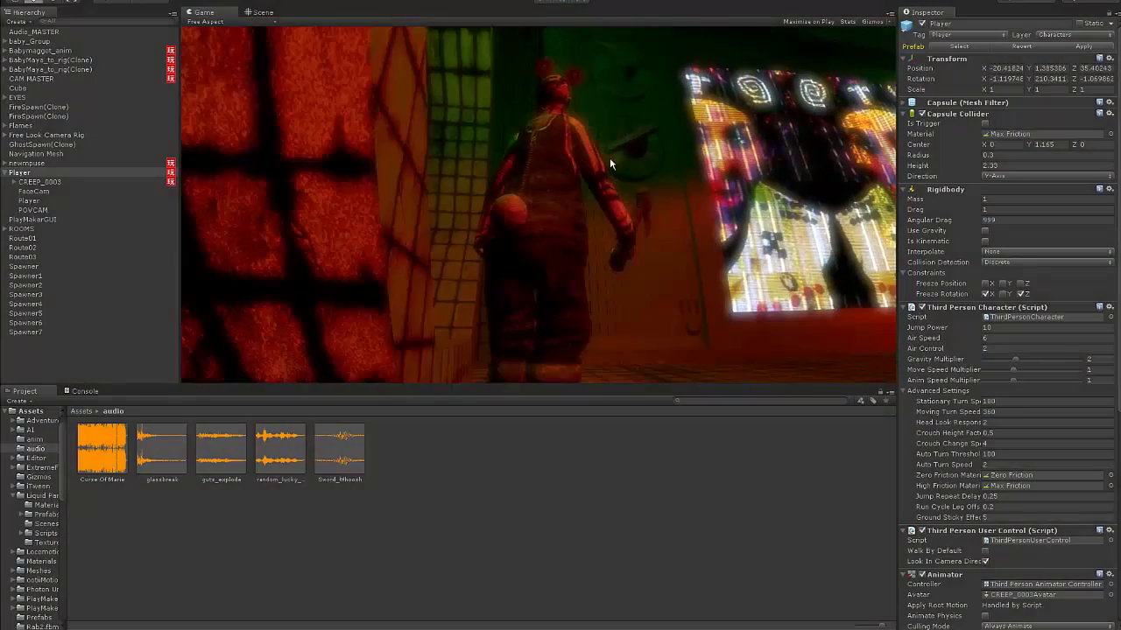
scroll(610, 158, down, 5)
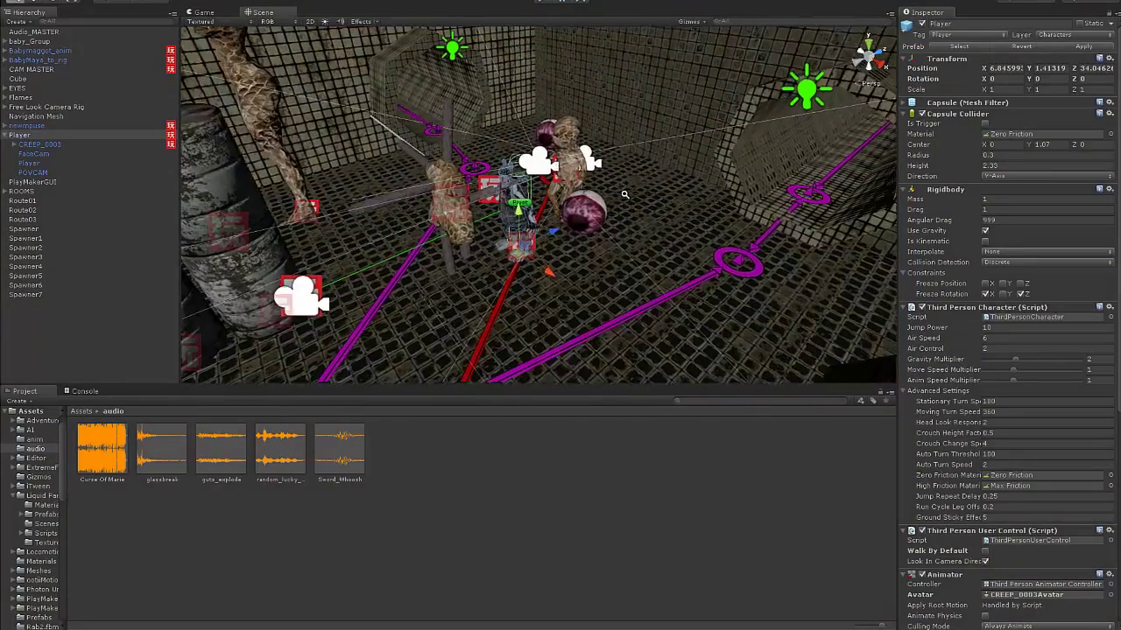
middle_drag(610, 157, 608, 188)
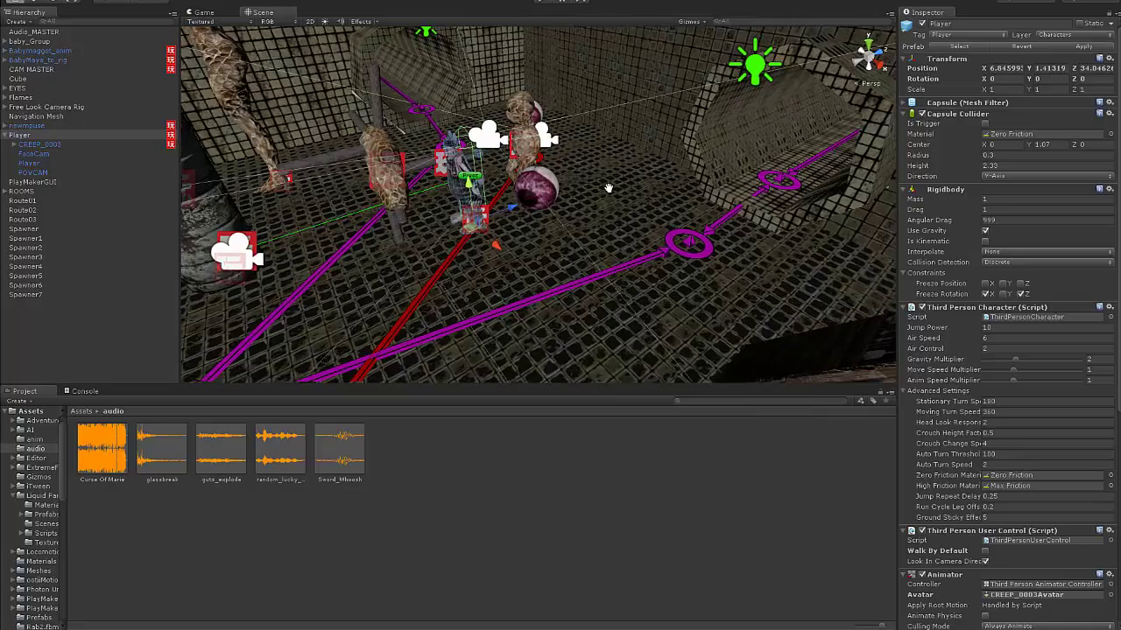
alt+drag(608, 188, 526, 187)
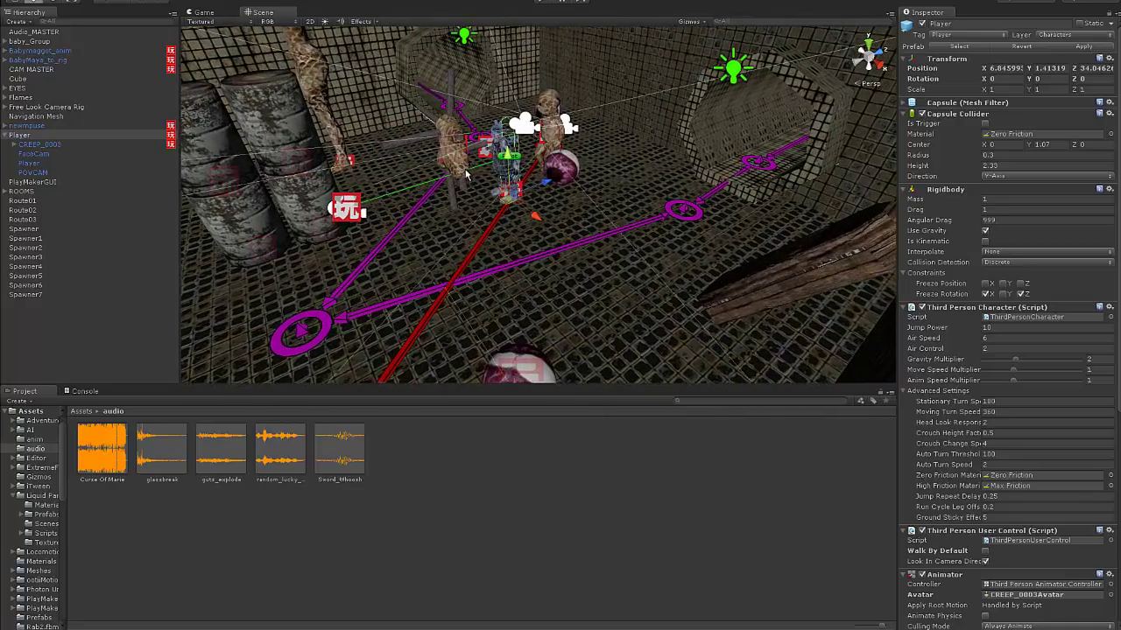
middle_drag(565, 197, 535, 195)
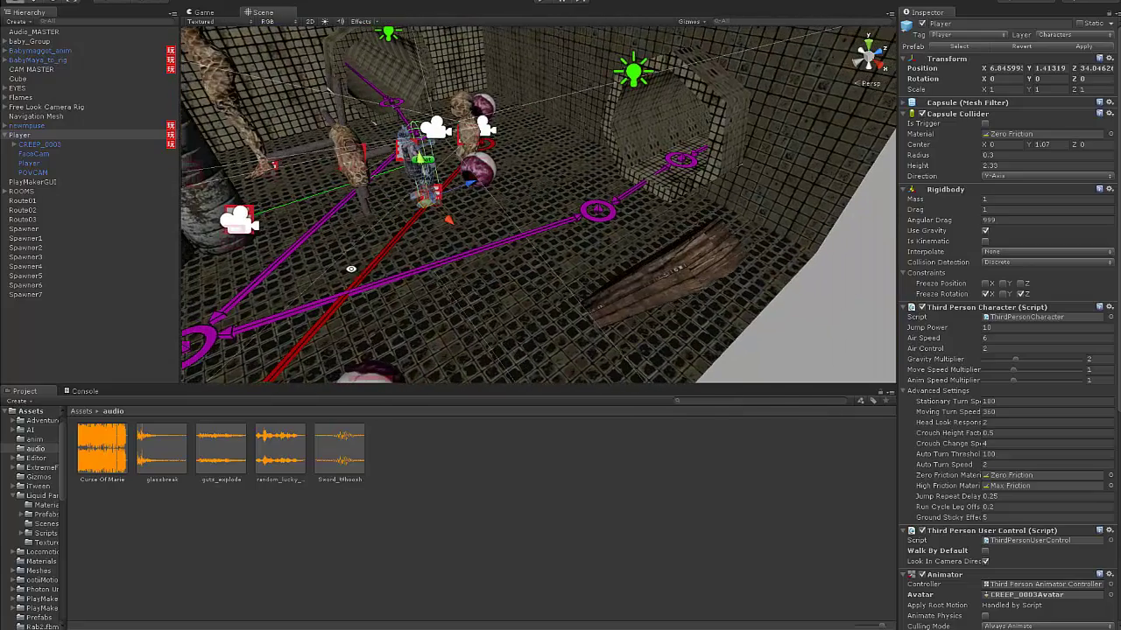
alt+drag(350, 269, 169, 85)
click(214, 2)
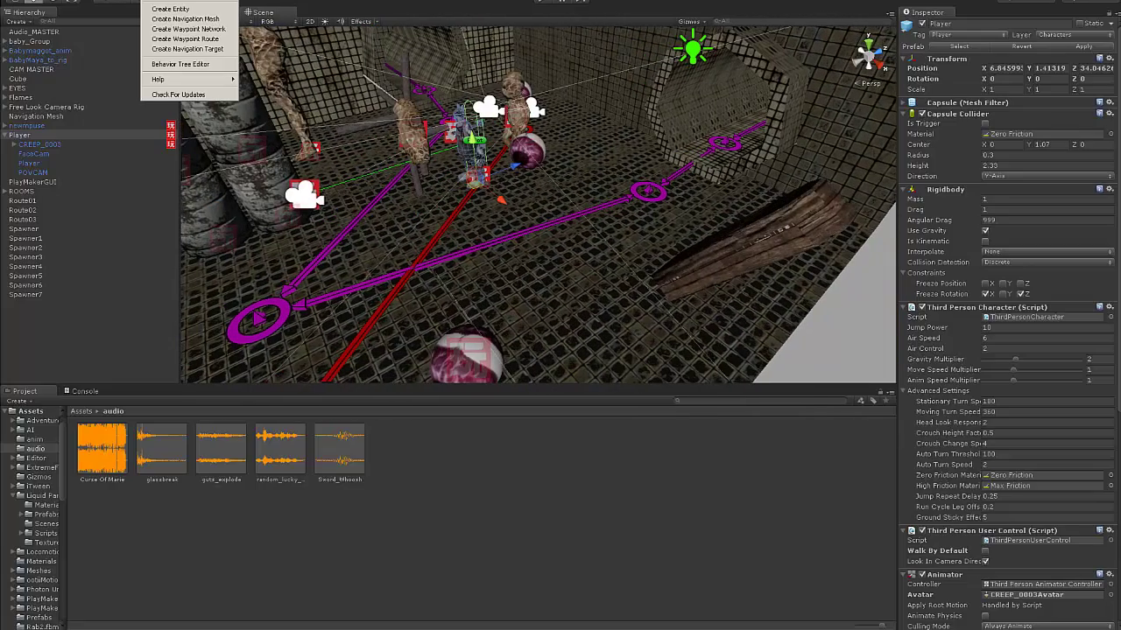
click(85, 152)
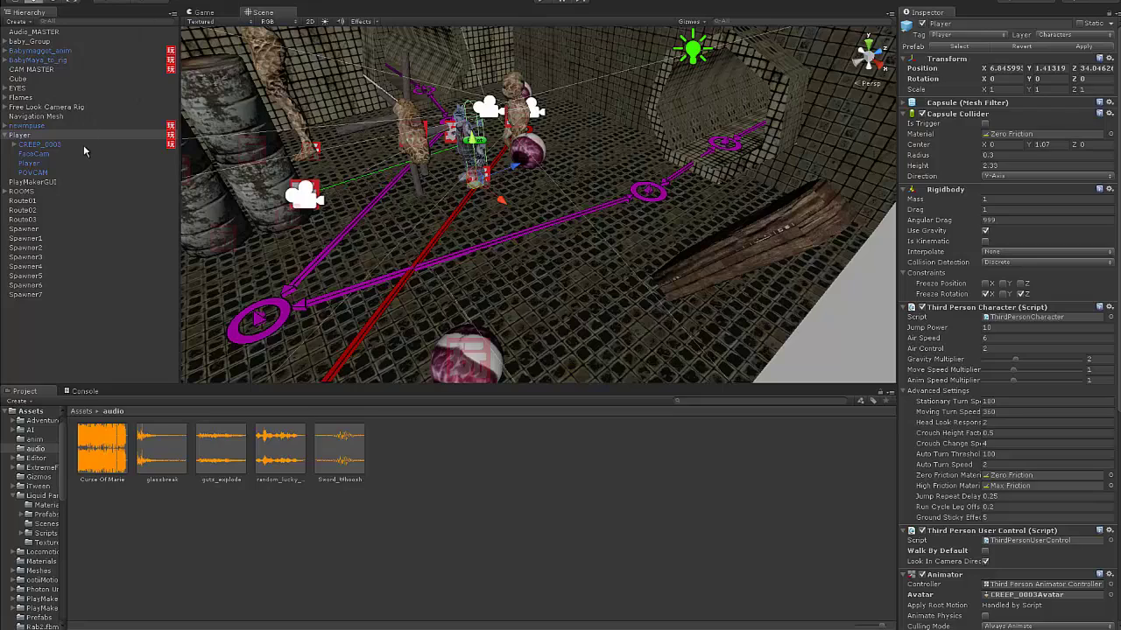
alt+drag(371, 215, 56, 85)
click(44, 61)
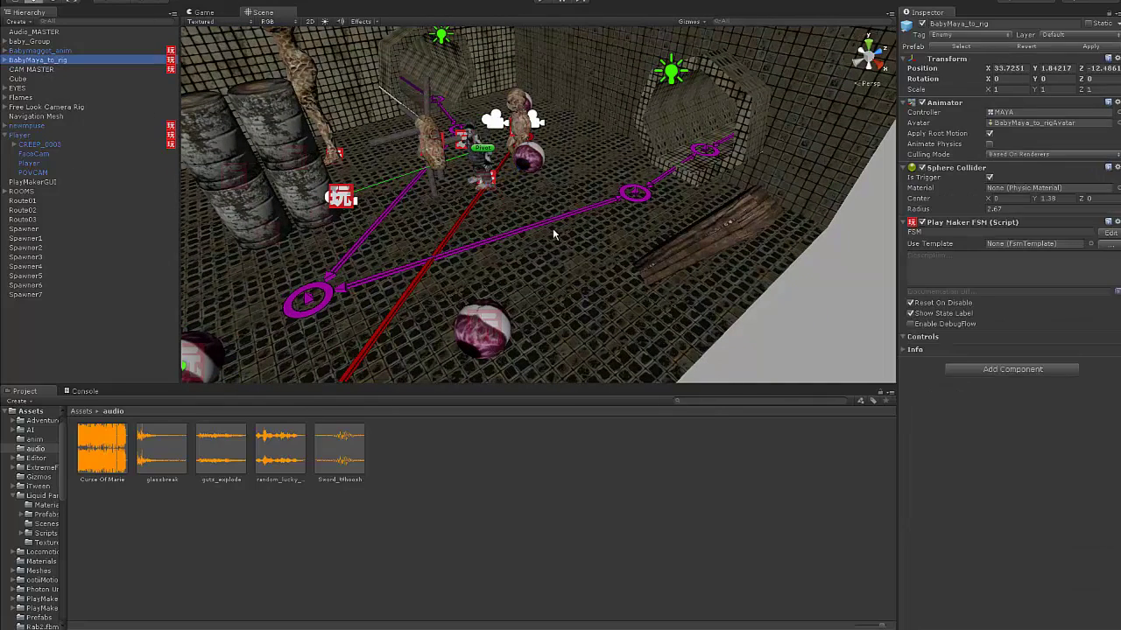
double_click(39, 60)
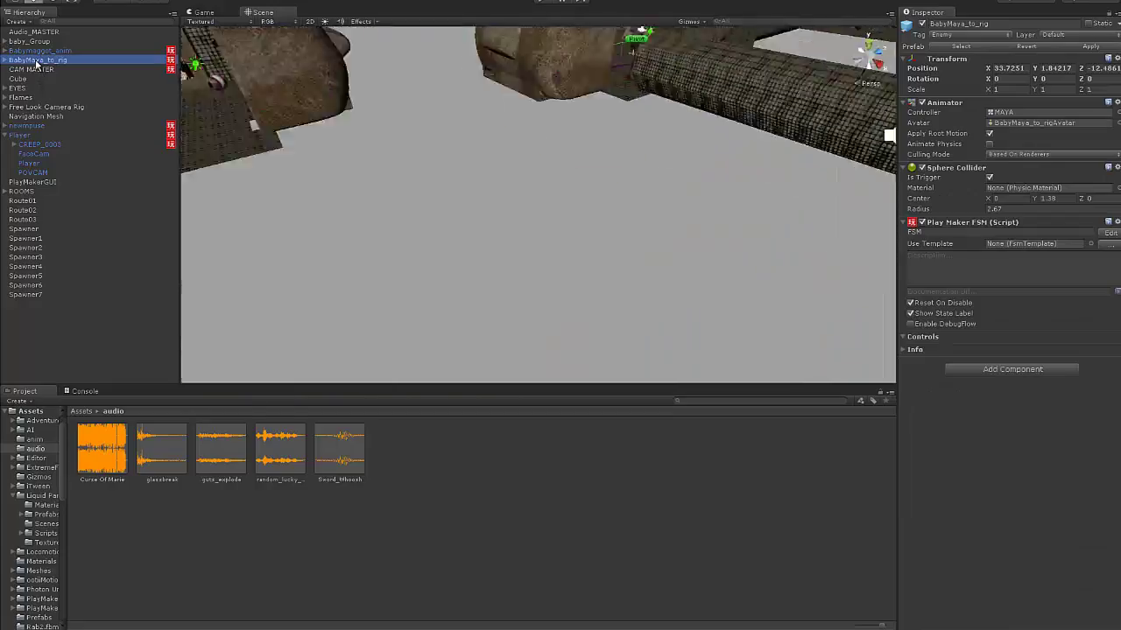
mouse_move(618, 205)
alt+mouse_down()
mouse_move(402, 196)
mouse_move(462, 201)
mouse_move(554, 137)
alt+mouse_up()
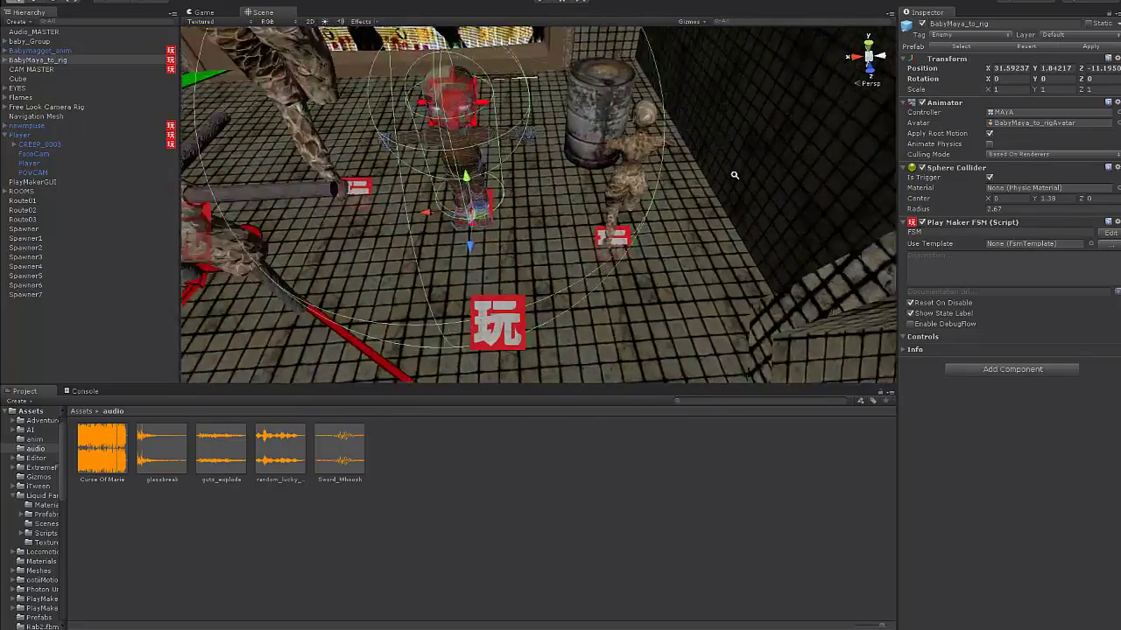
mouse_move(554, 137)
alt+mouse_down()
mouse_move(536, 204)
mouse_move(426, 231)
mouse_move(399, 253)
alt+mouse_up()
click(537, 203)
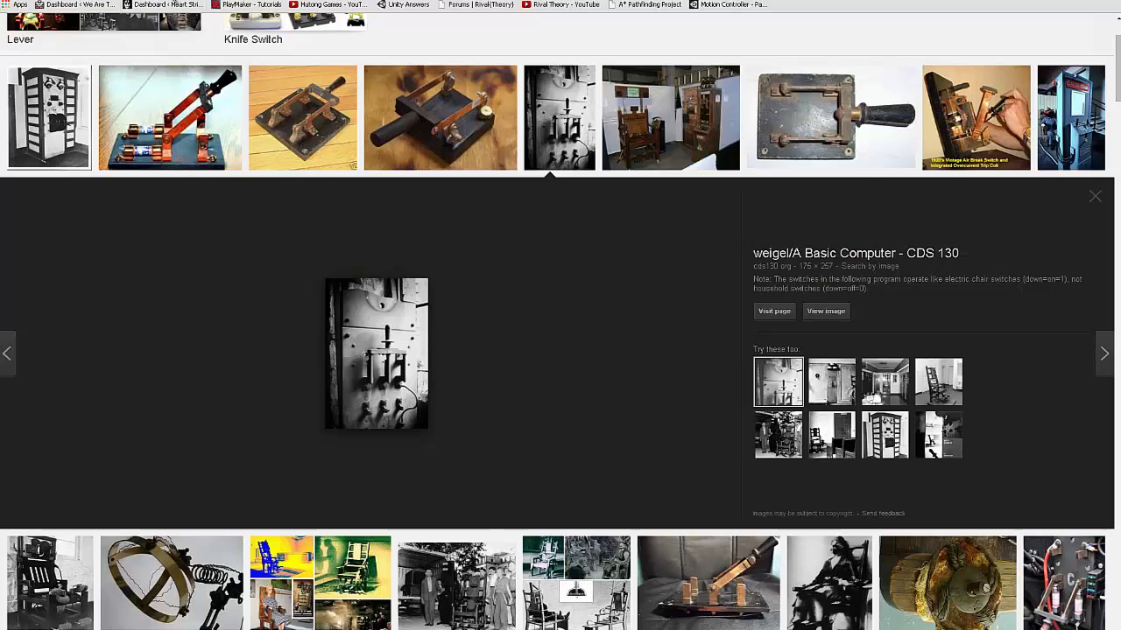
Go to the Mixamo site and open its Rig auto-rigging page
text(MIXAMI)
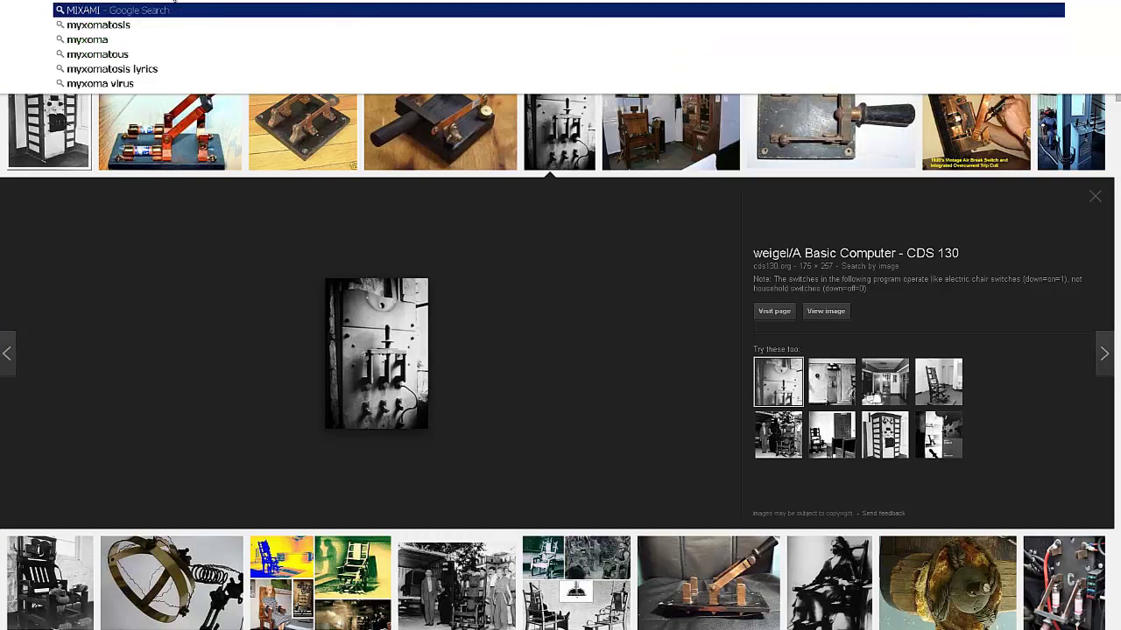
key(BackSpace)
text(O)
key(Return)
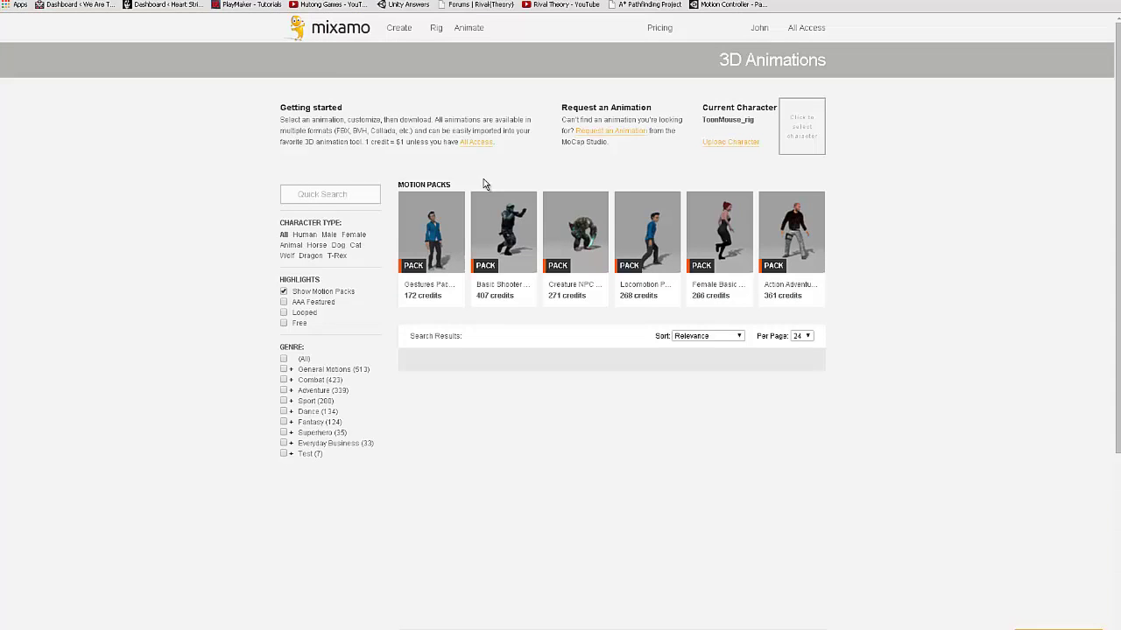
click(436, 28)
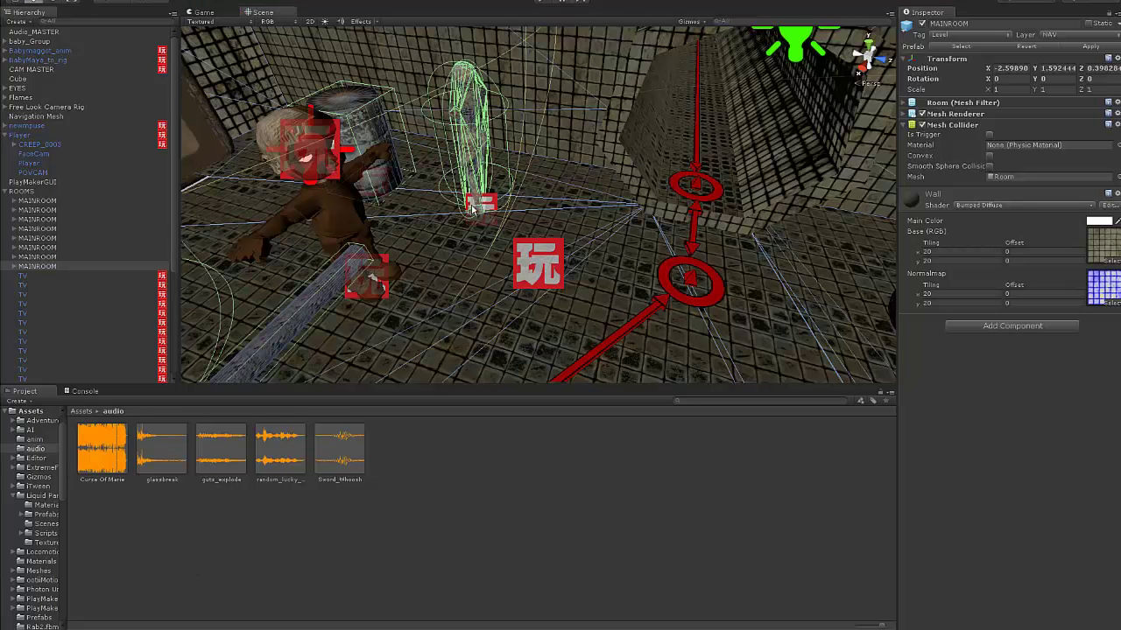
Orbit around the room in the Scene view and bring up the Game tab's context menu
alt+drag(473, 205, 424, 208)
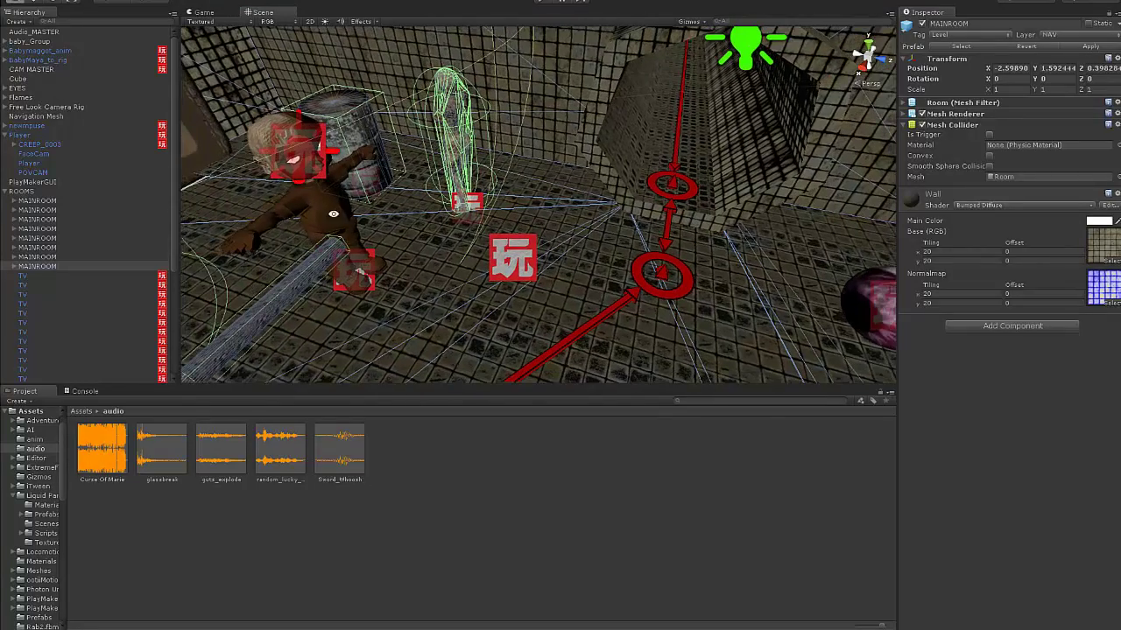
mouse_move(333, 214)
alt+mouse_down()
mouse_move(485, 213)
mouse_move(544, 111)
mouse_move(560, 48)
alt+mouse_up()
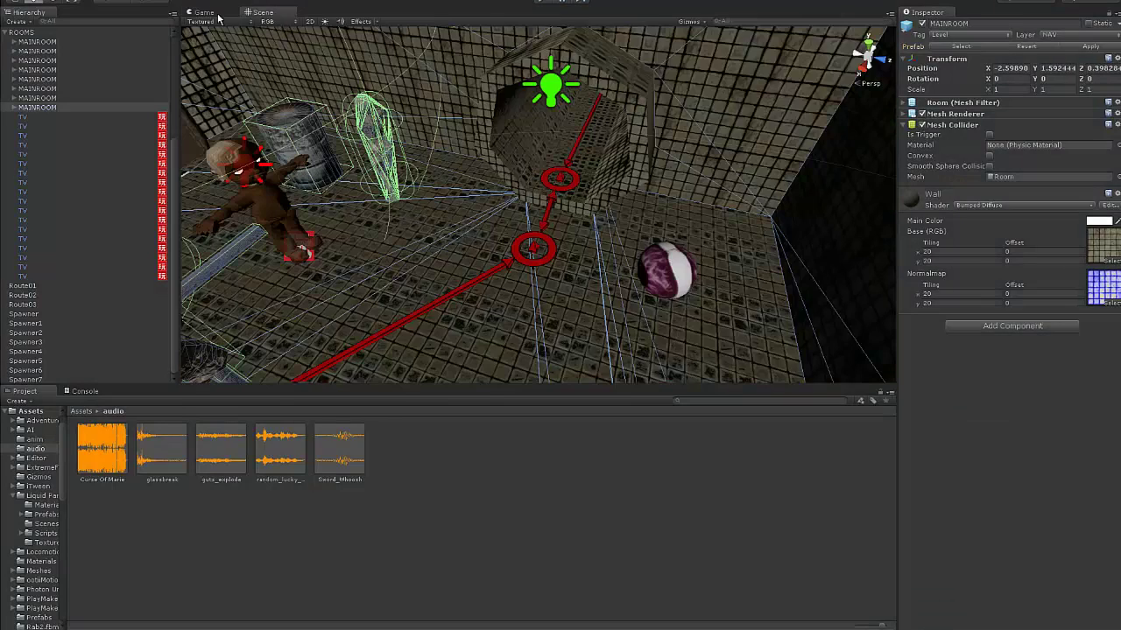
right_click(210, 15)
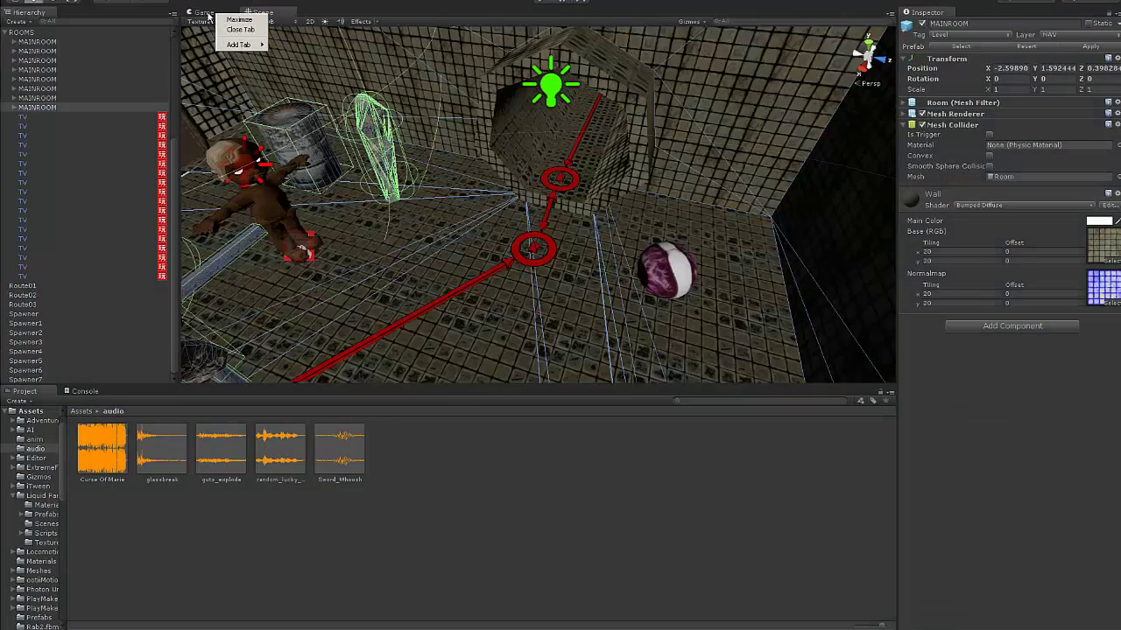
Close the Game tab, stop play mode, and fly toward the barrels and crate
click(240, 29)
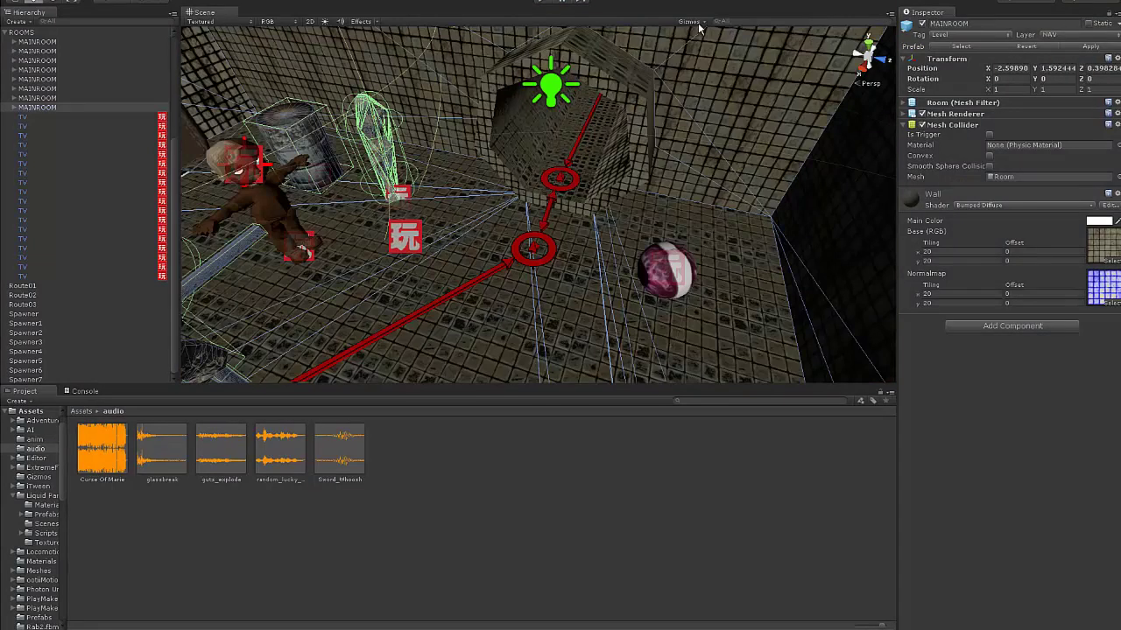
click(551, 7)
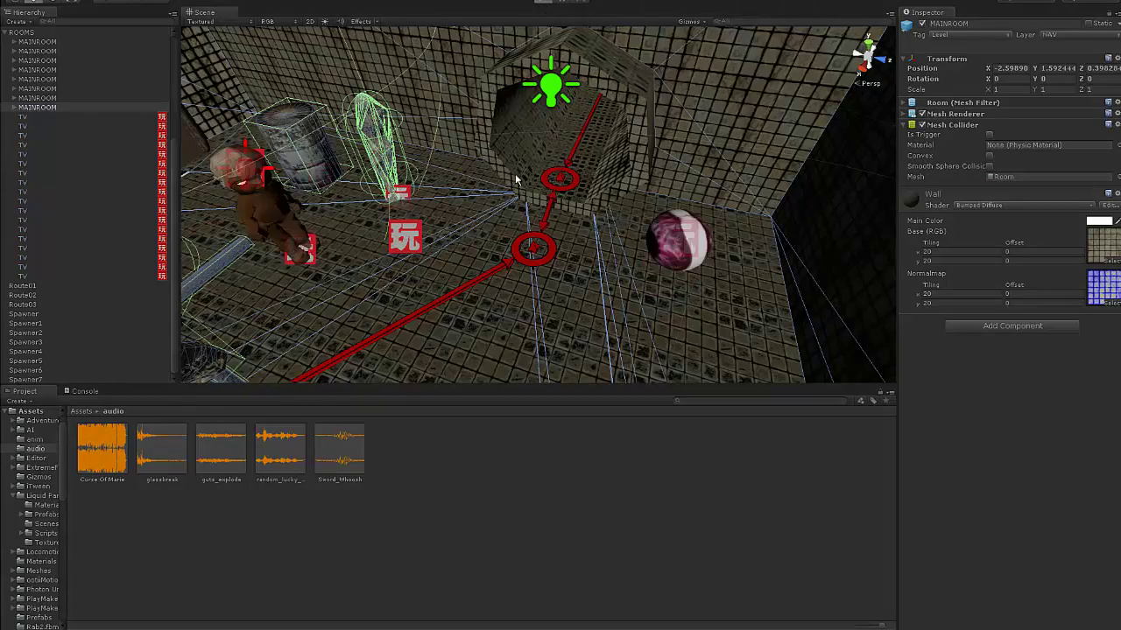
scroll(480, 167, up, 3)
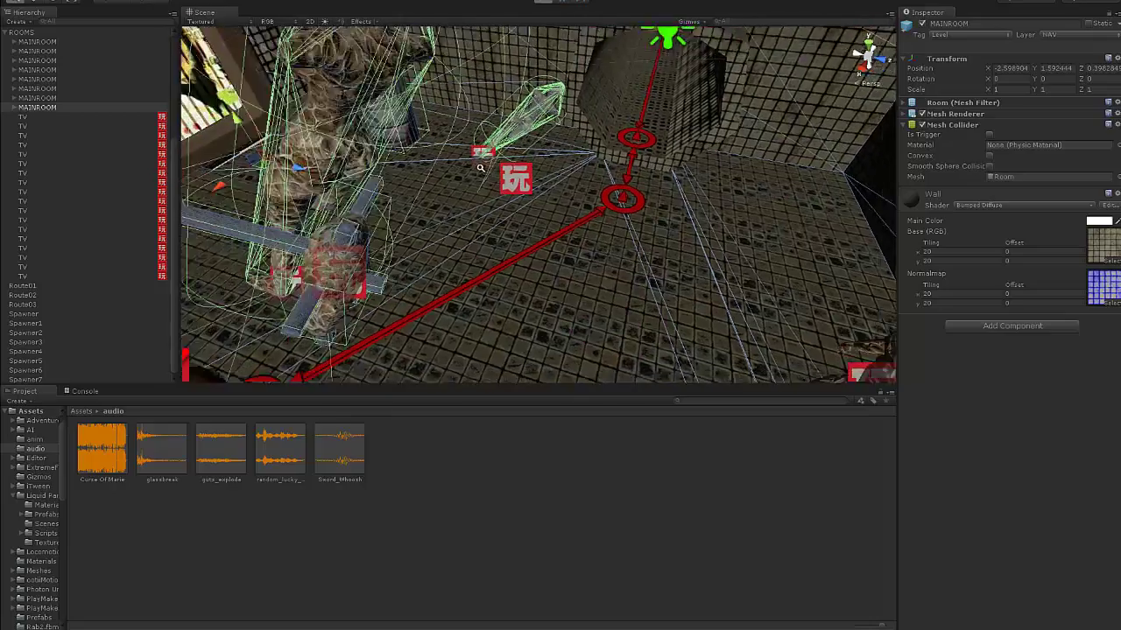
mouse_move(480, 167)
right_down()
mouse_move(577, 193)
mouse_move(526, 164)
mouse_move(553, 165)
mouse_move(488, 222)
right_up()
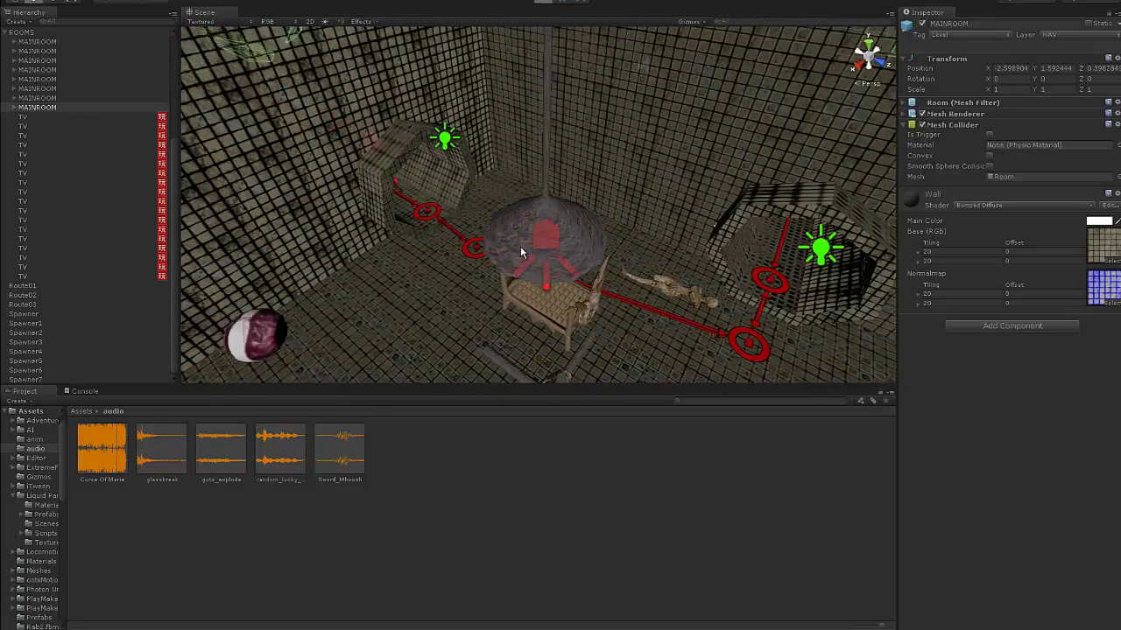
mouse_move(426, 193)
right_down()
mouse_move(513, 251)
mouse_move(496, 246)
mouse_move(490, 260)
right_up()
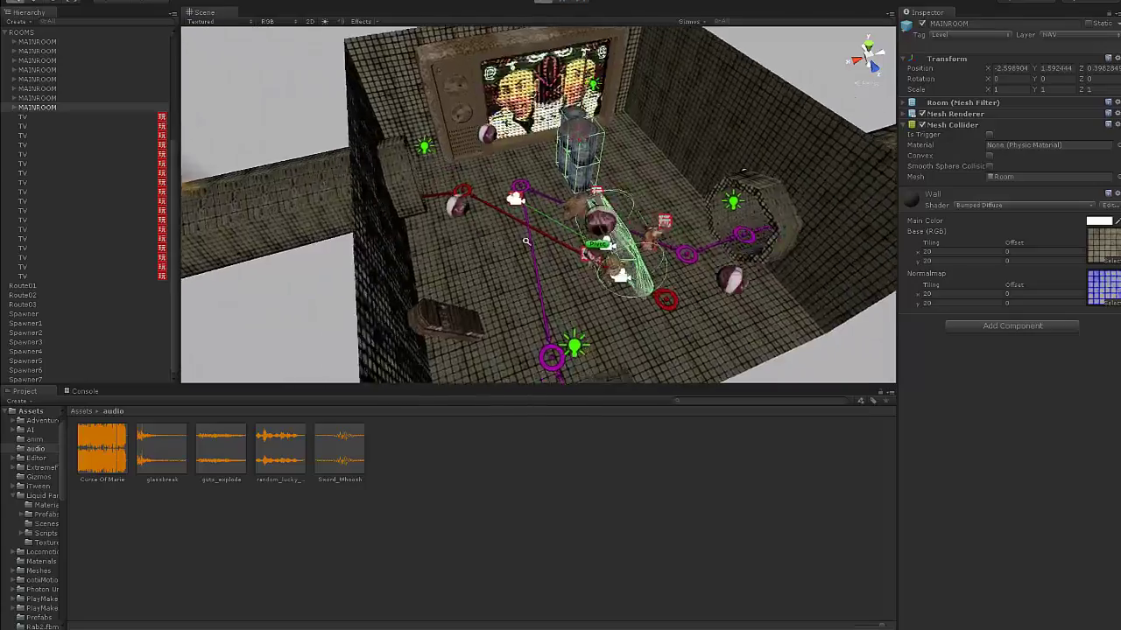
Pull back over the whole room, then tilt top-down over the spiked chair
mouse_move(490, 260)
right_down()
mouse_move(616, 224)
mouse_move(457, 218)
mouse_move(561, 193)
mouse_move(628, 214)
mouse_move(588, 193)
right_up()
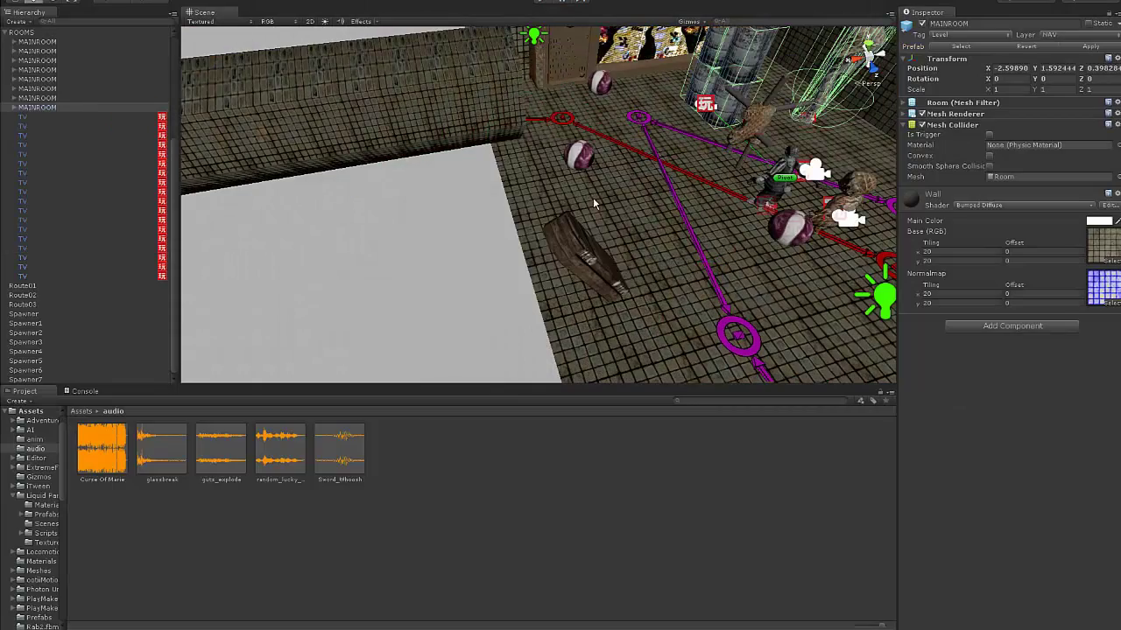
mouse_move(594, 204)
right_down()
mouse_move(235, 108)
mouse_move(661, 223)
mouse_move(582, 217)
mouse_move(625, 201)
right_up()
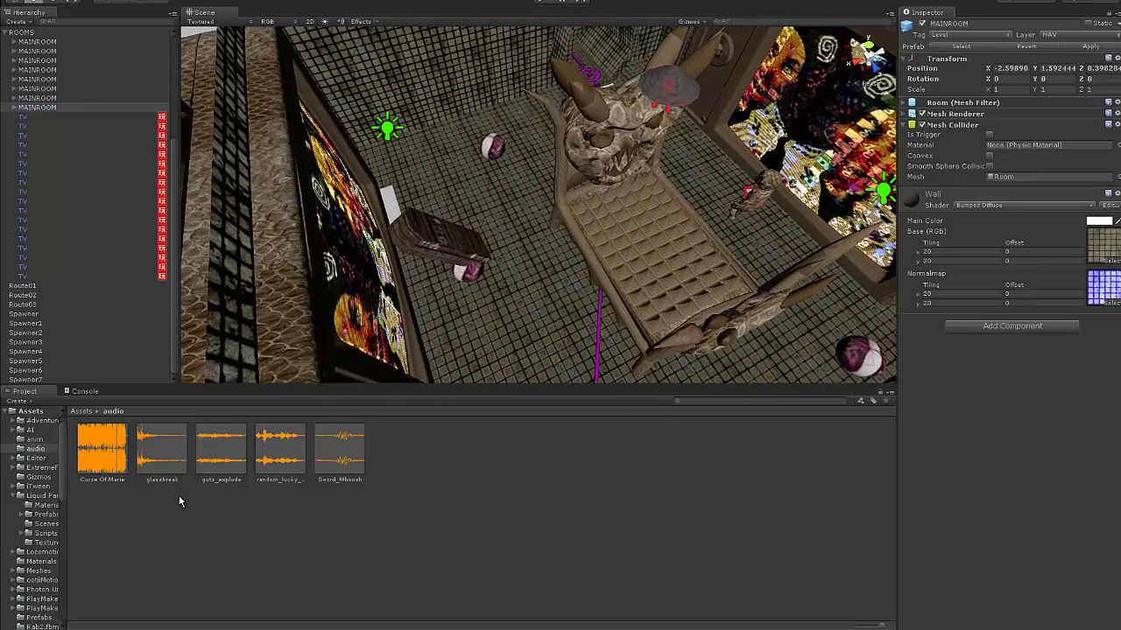
scroll(567, 228, down, 3)
scroll(567, 227, down, 3)
scroll(567, 227, down, 3)
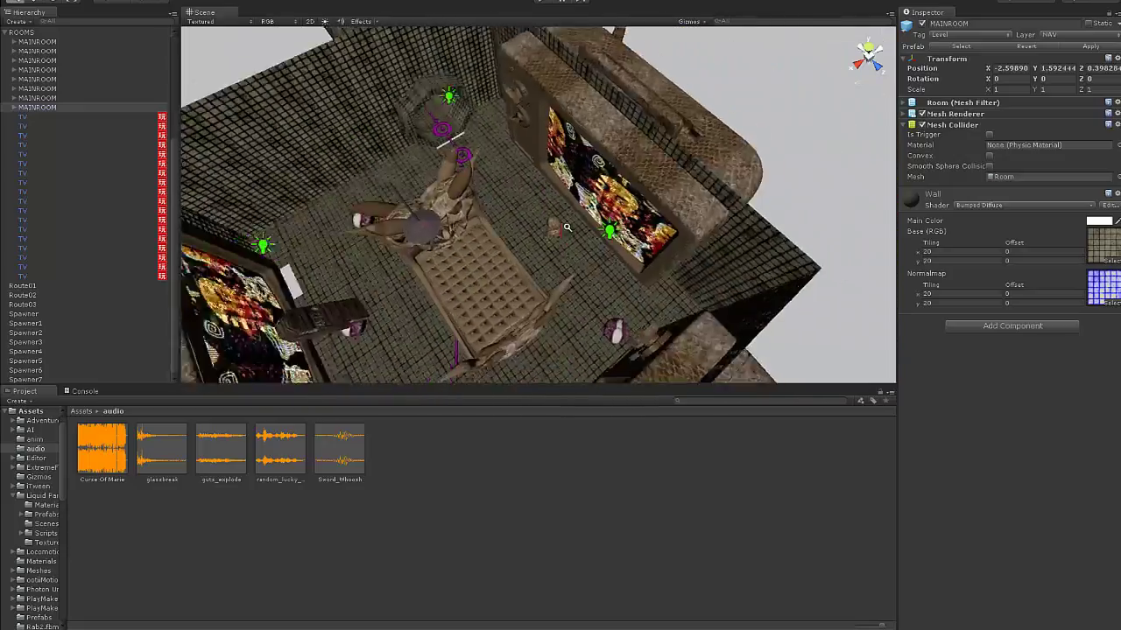
mouse_move(567, 228)
right_down()
mouse_move(619, 207)
mouse_move(576, 250)
right_up()
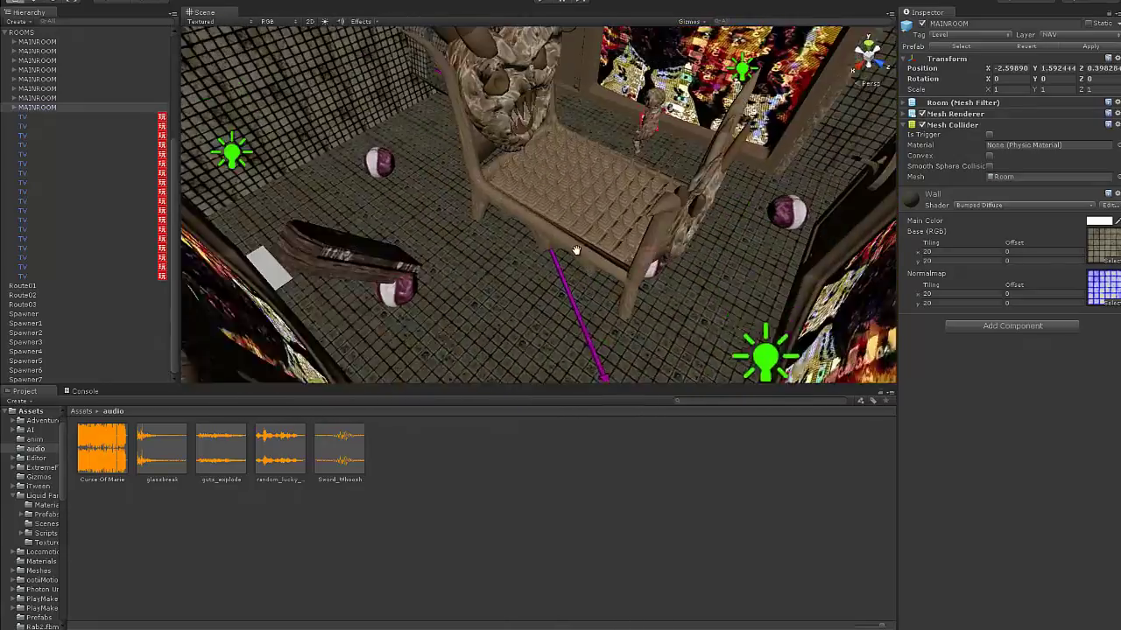
scroll(576, 250, up, 2)
scroll(585, 252, up, 2)
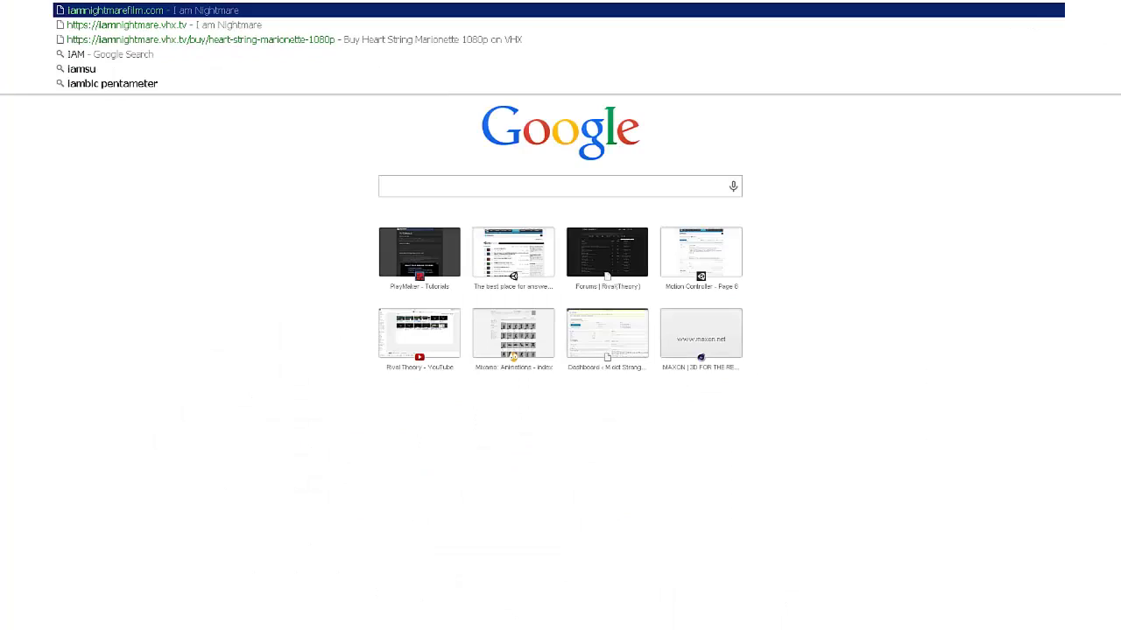
Load iamnightmarefilm.com, browse down to its purchase options and back, then return to WordPad
key(Return)
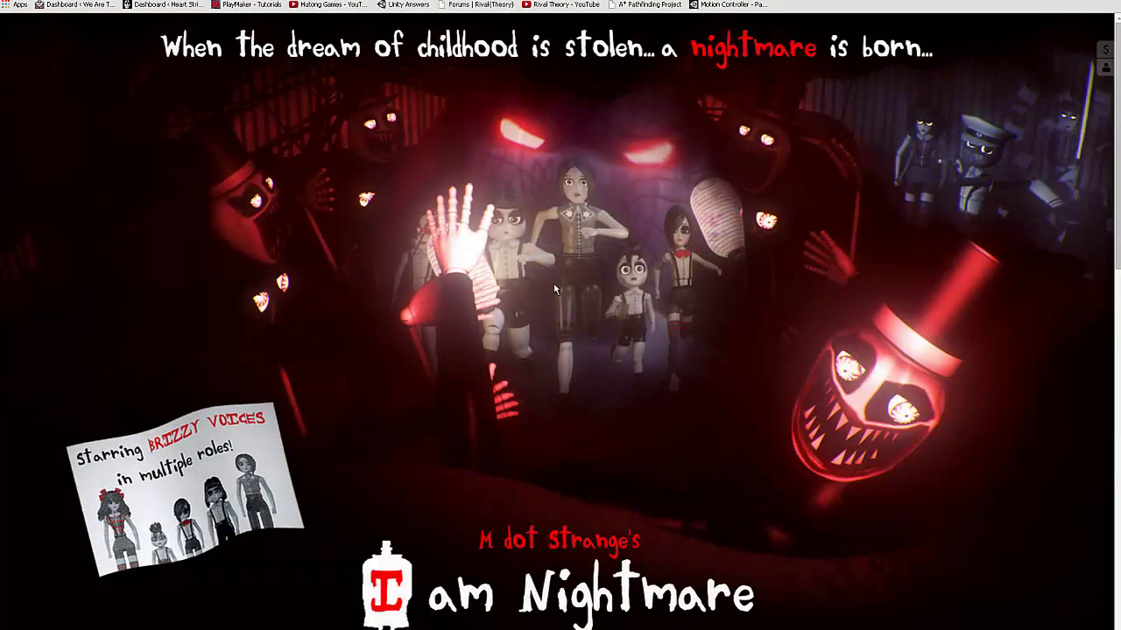
scroll(555, 284, down, 2)
scroll(554, 284, down, 3)
scroll(556, 368, down, 4)
scroll(558, 458, down, 3)
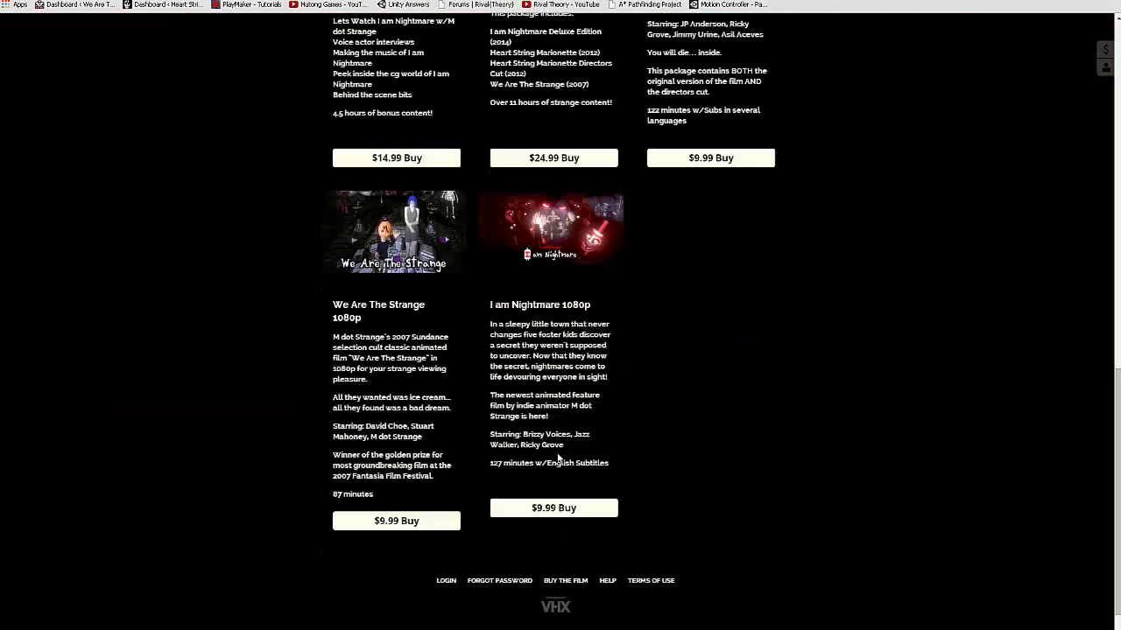
scroll(559, 458, up, 3)
scroll(558, 458, up, 4)
scroll(559, 458, up, 3)
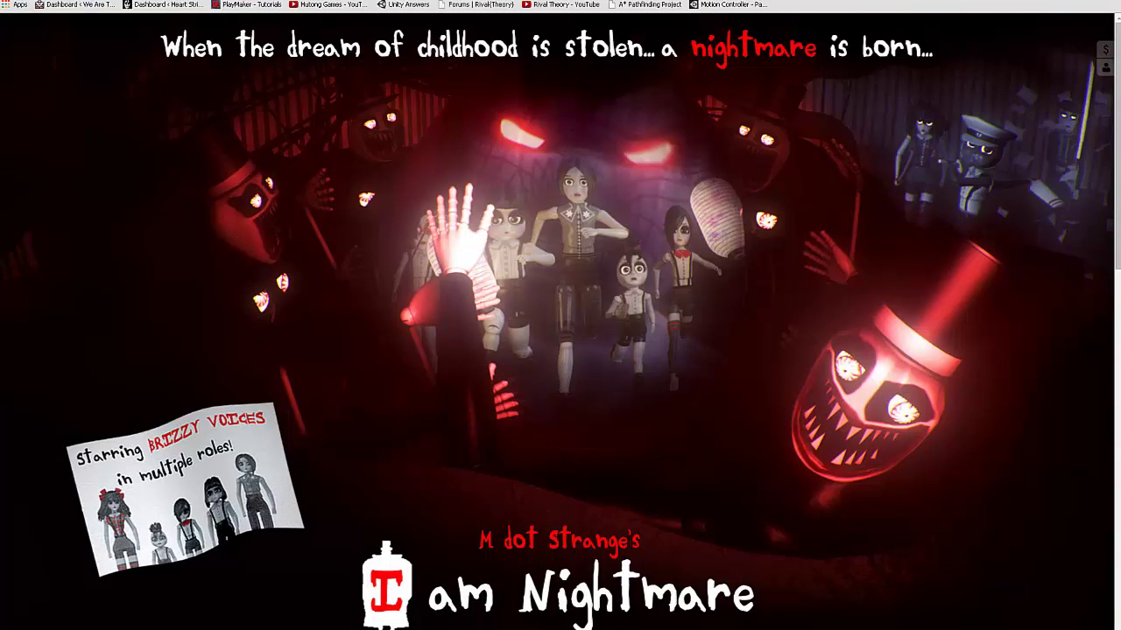
key(alt+Tab)
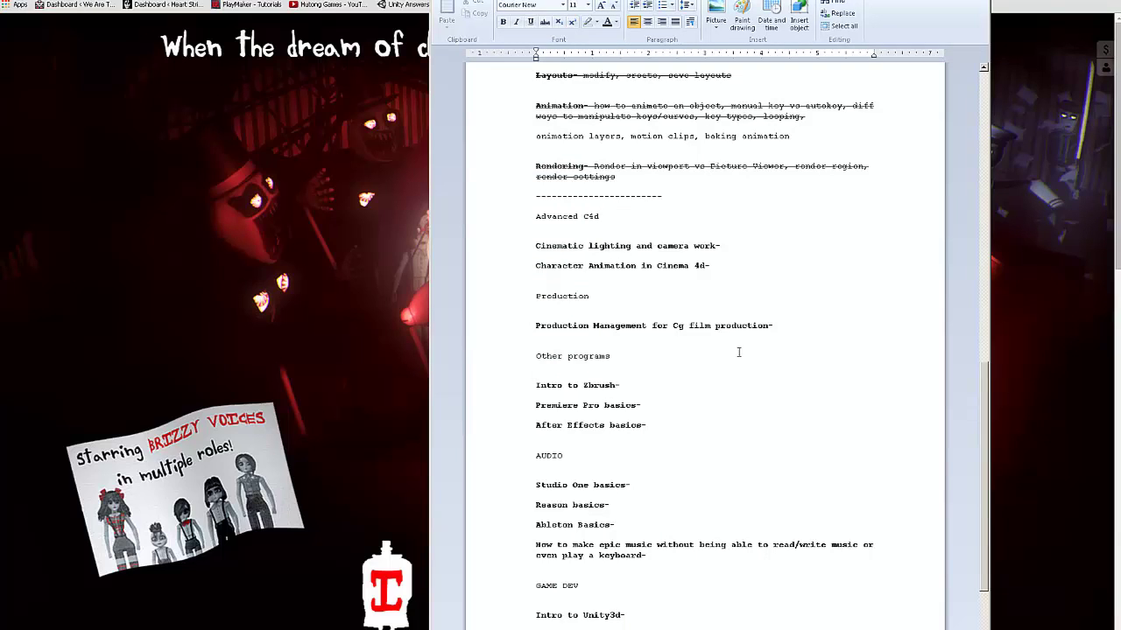